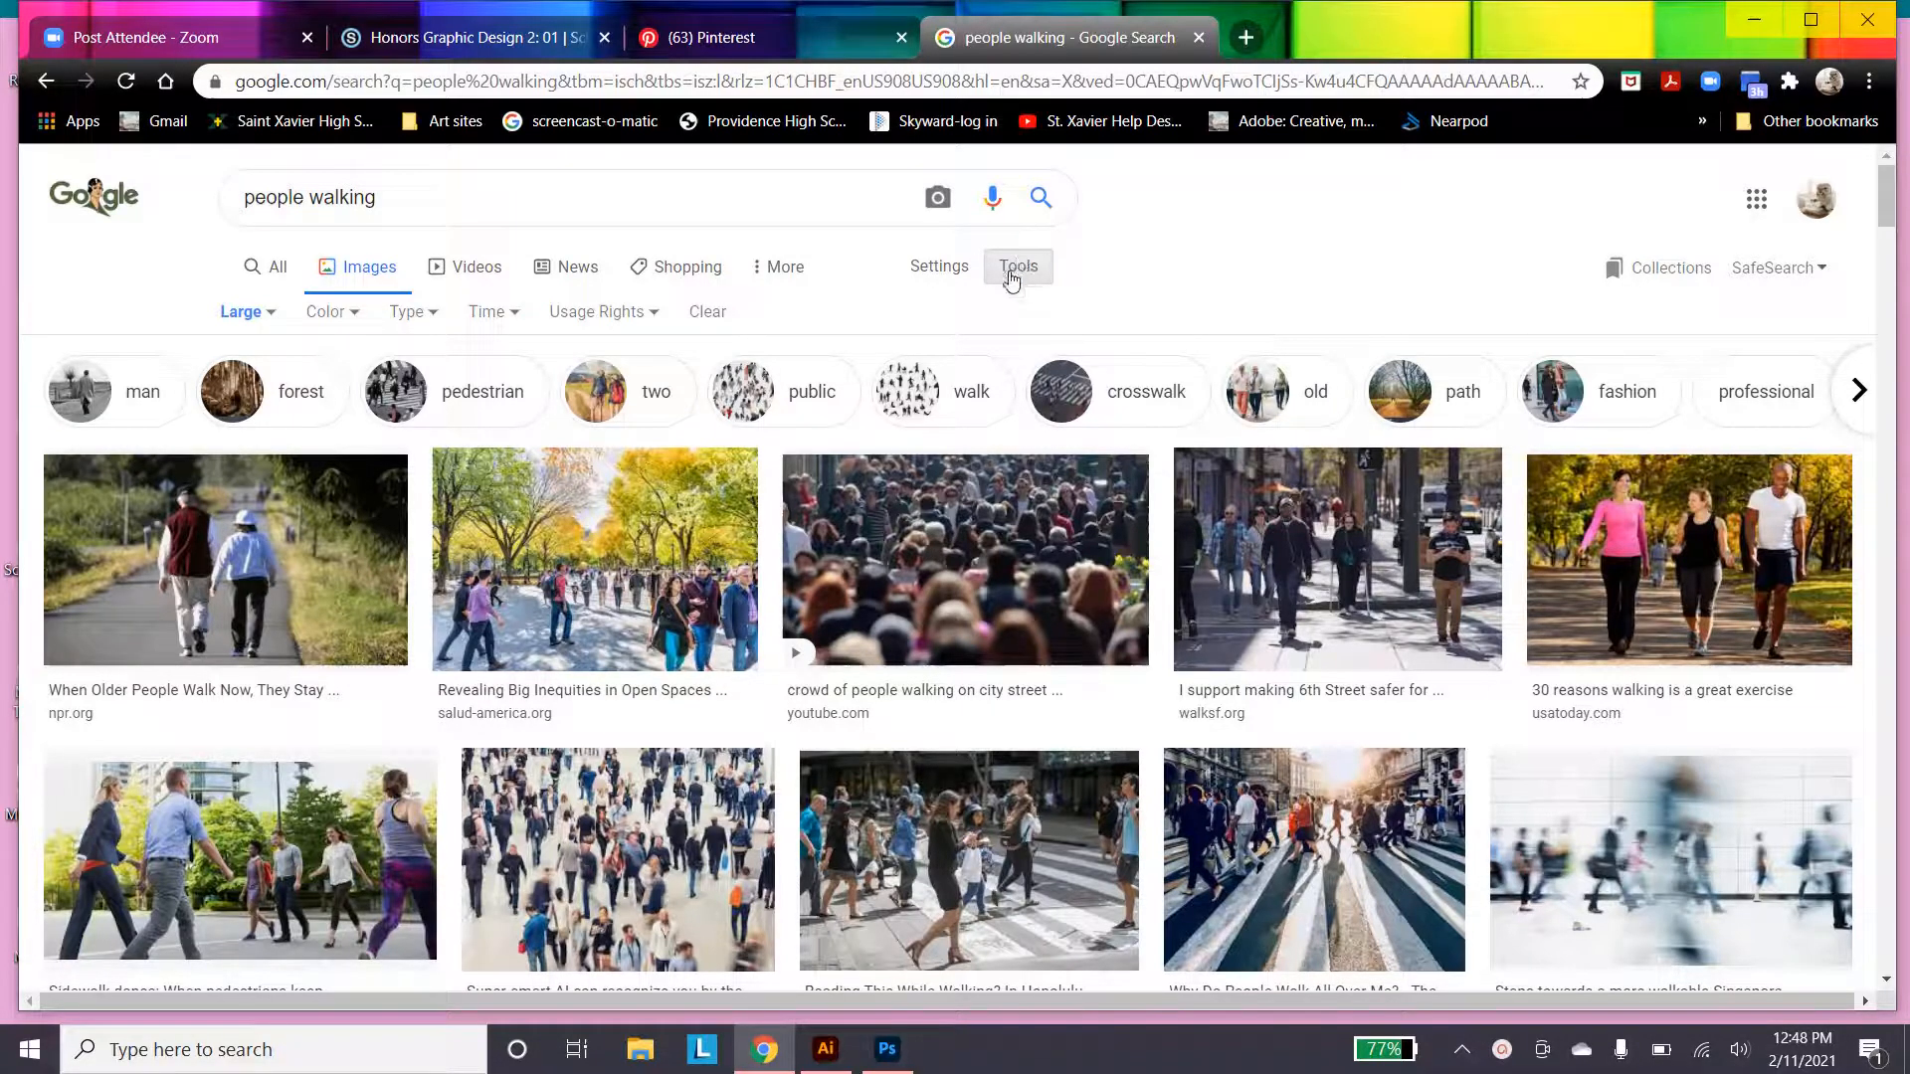
Browse the large-size image results for people walking and open the preview of the "busy street" photo from Jacob Lund Photography
{"action": "left_click", "coordinate": [269, 317]}
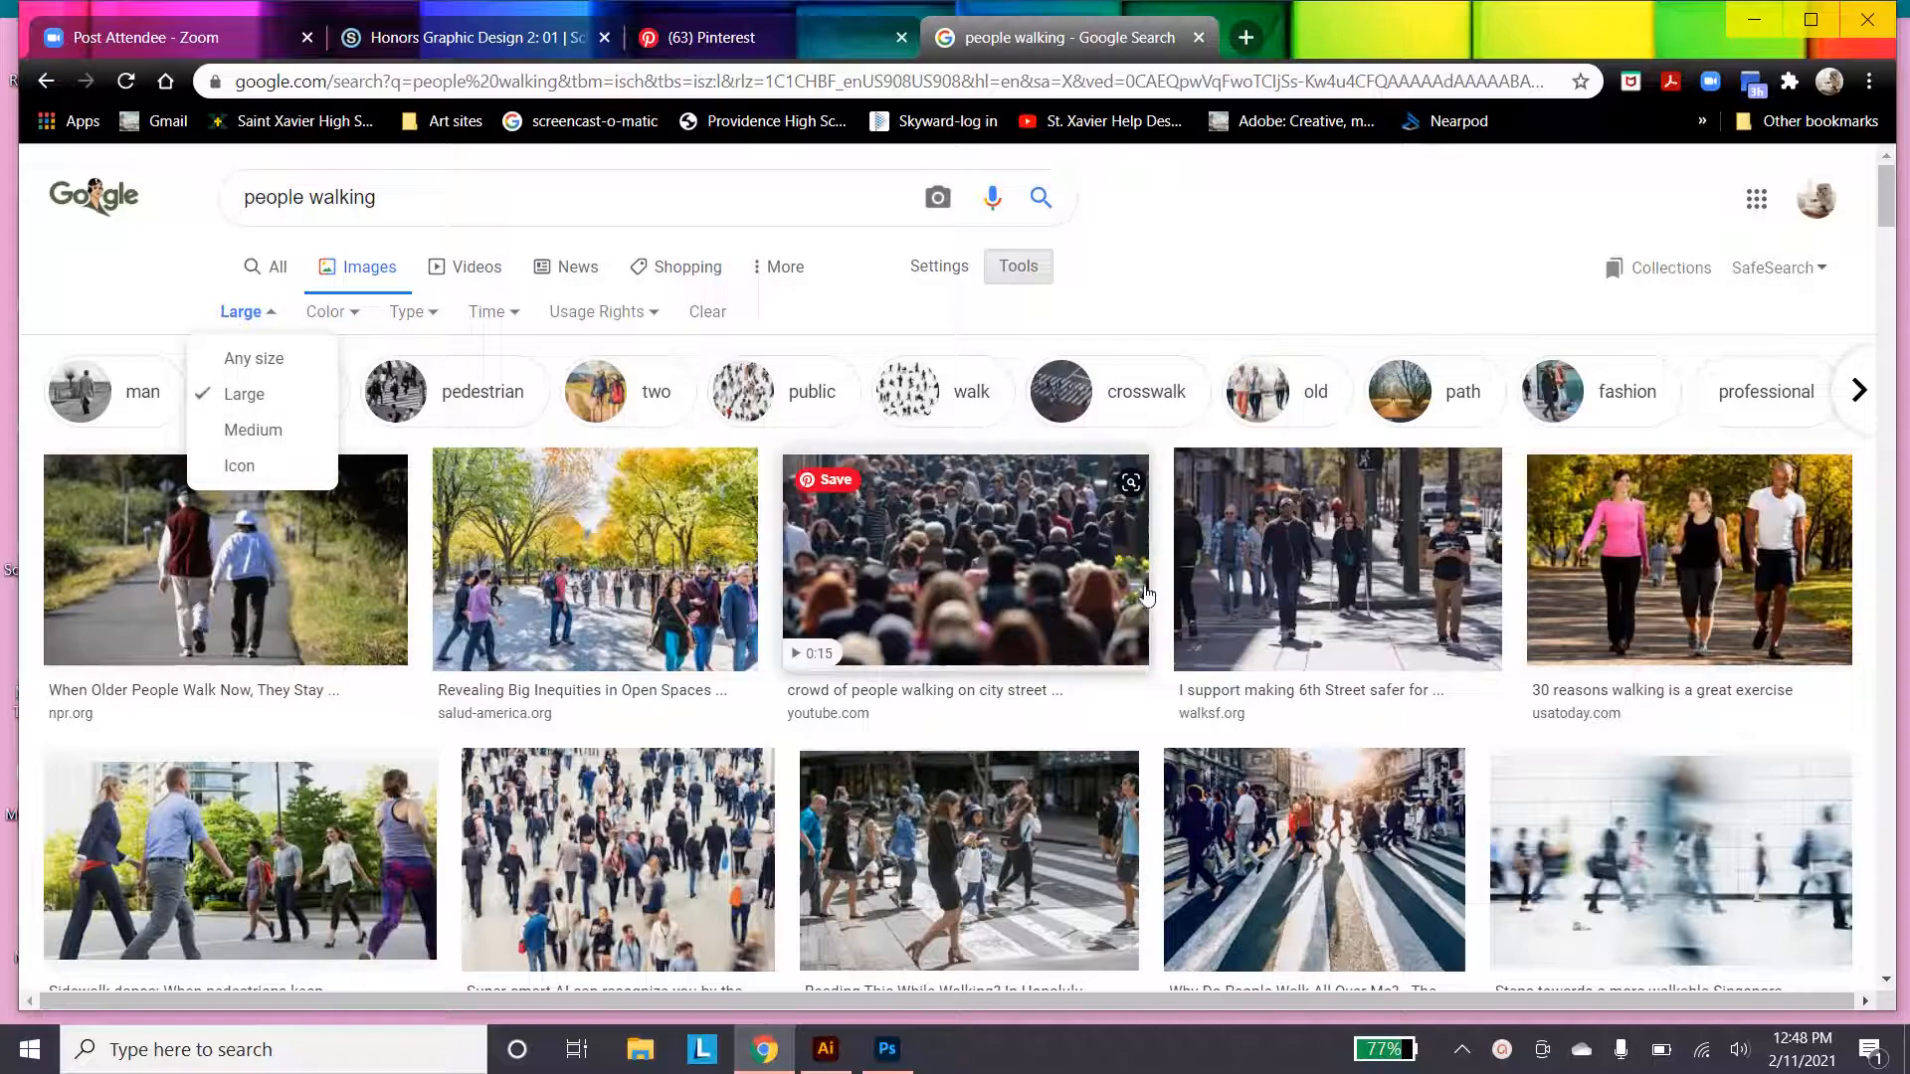
{"action": "scroll", "coordinate": [1144, 594], "scroll_direction": "down", "scroll_amount": 10}
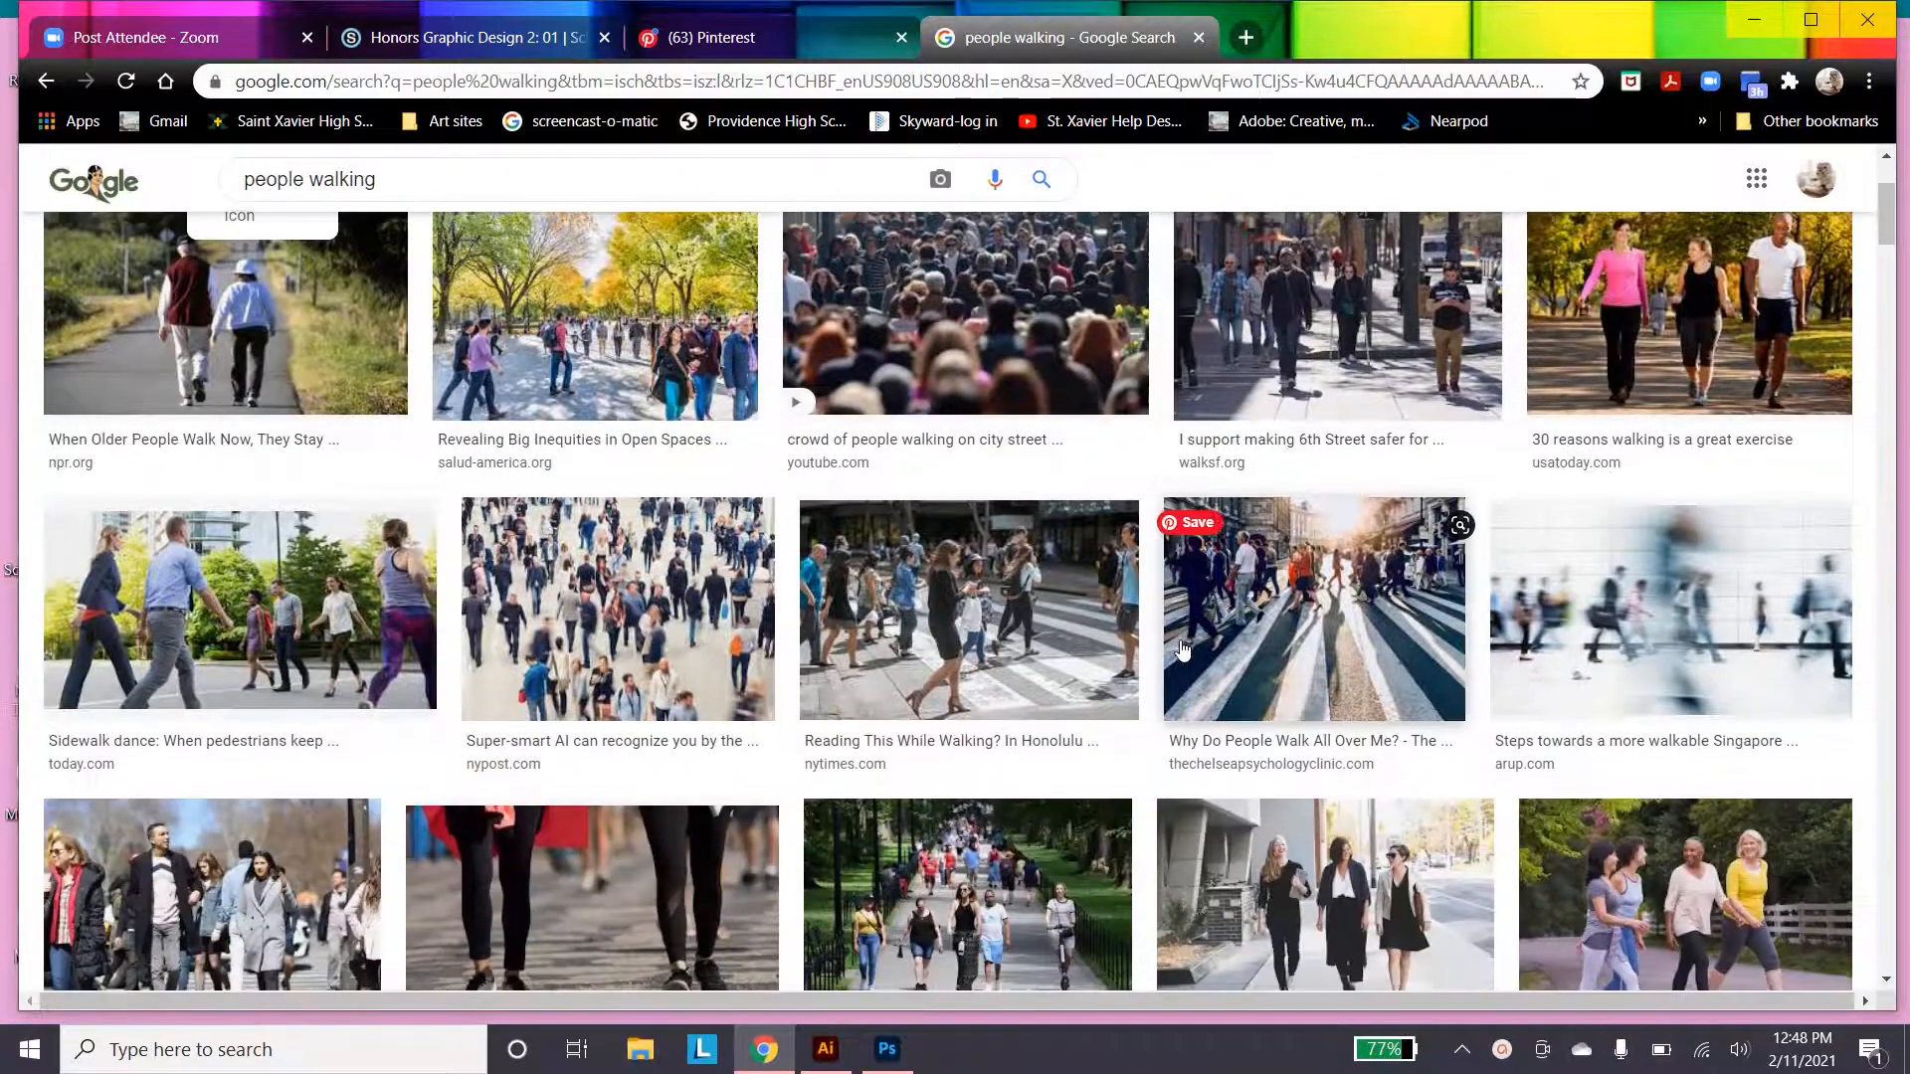
{"action": "scroll", "coordinate": [1182, 650], "scroll_direction": "down", "scroll_amount": 8}
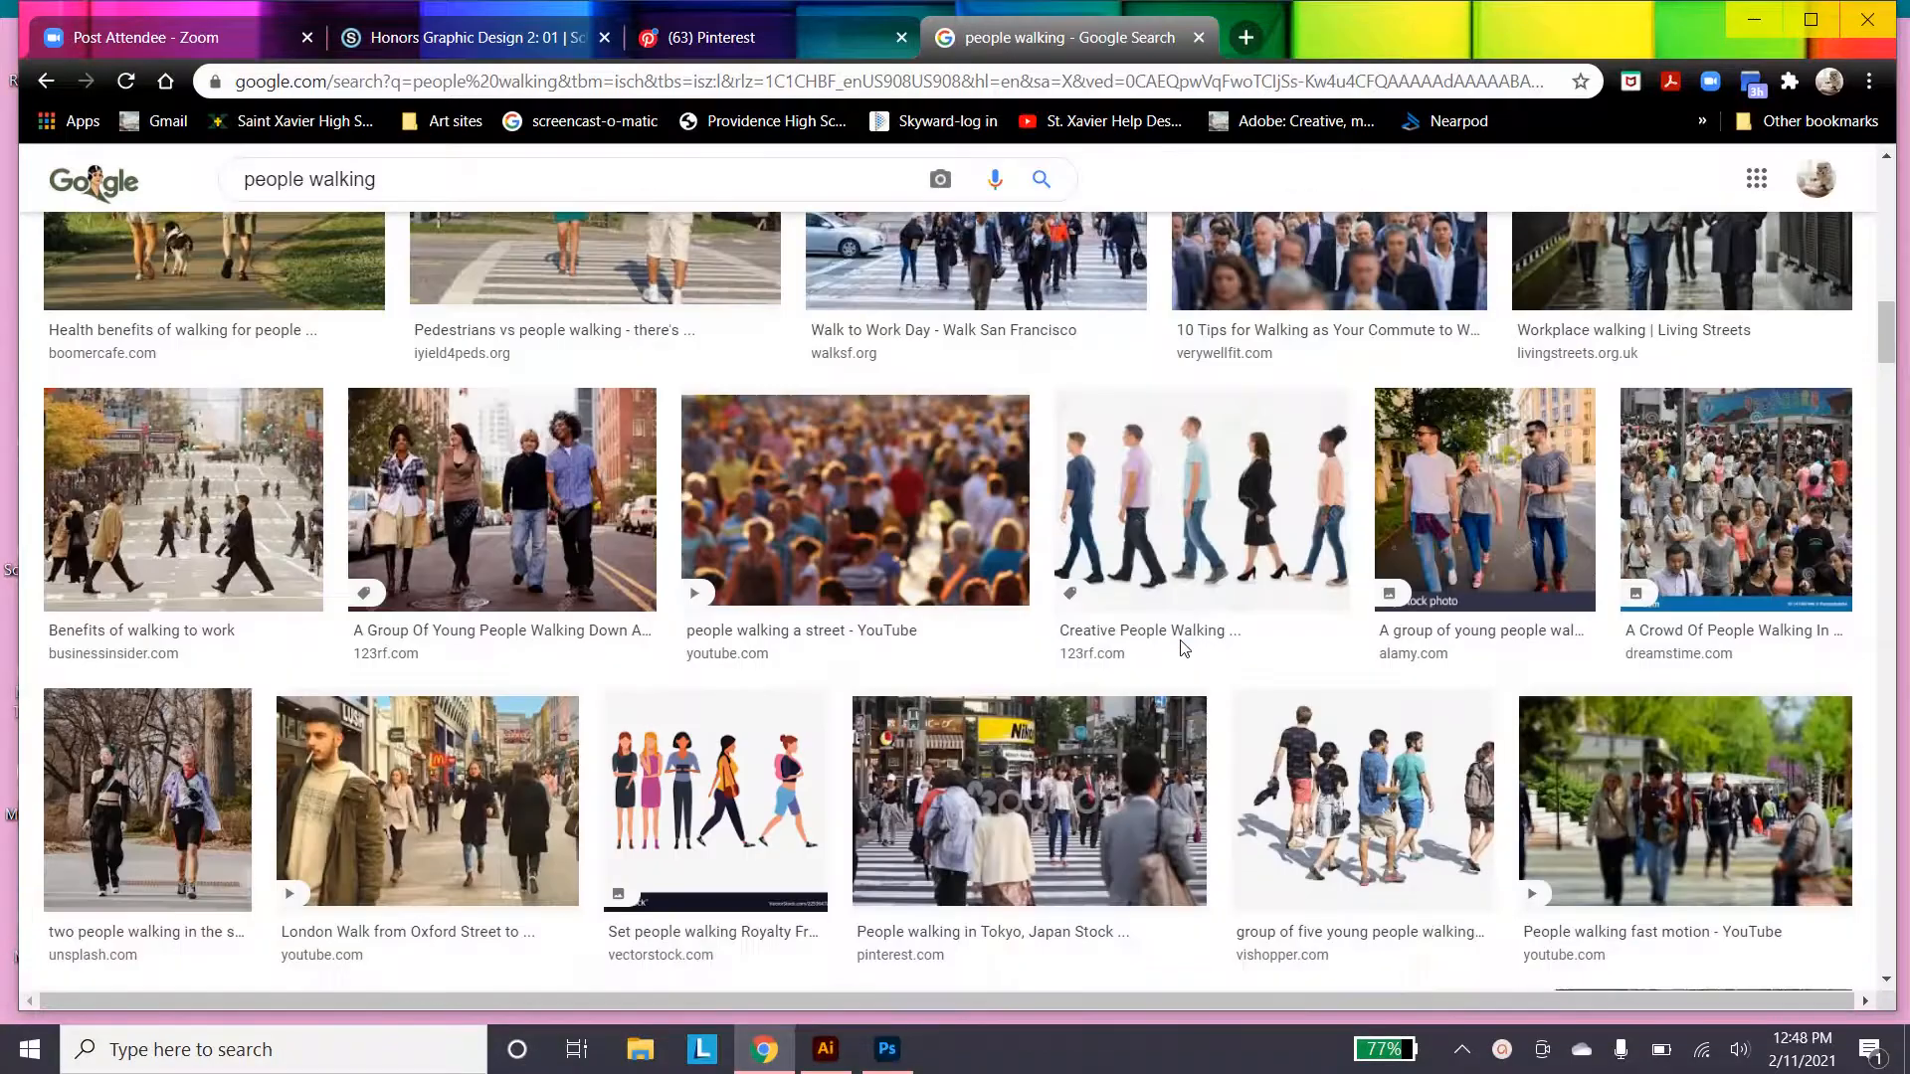
{"action": "scroll", "coordinate": [1182, 647], "scroll_direction": "down", "scroll_amount": 10}
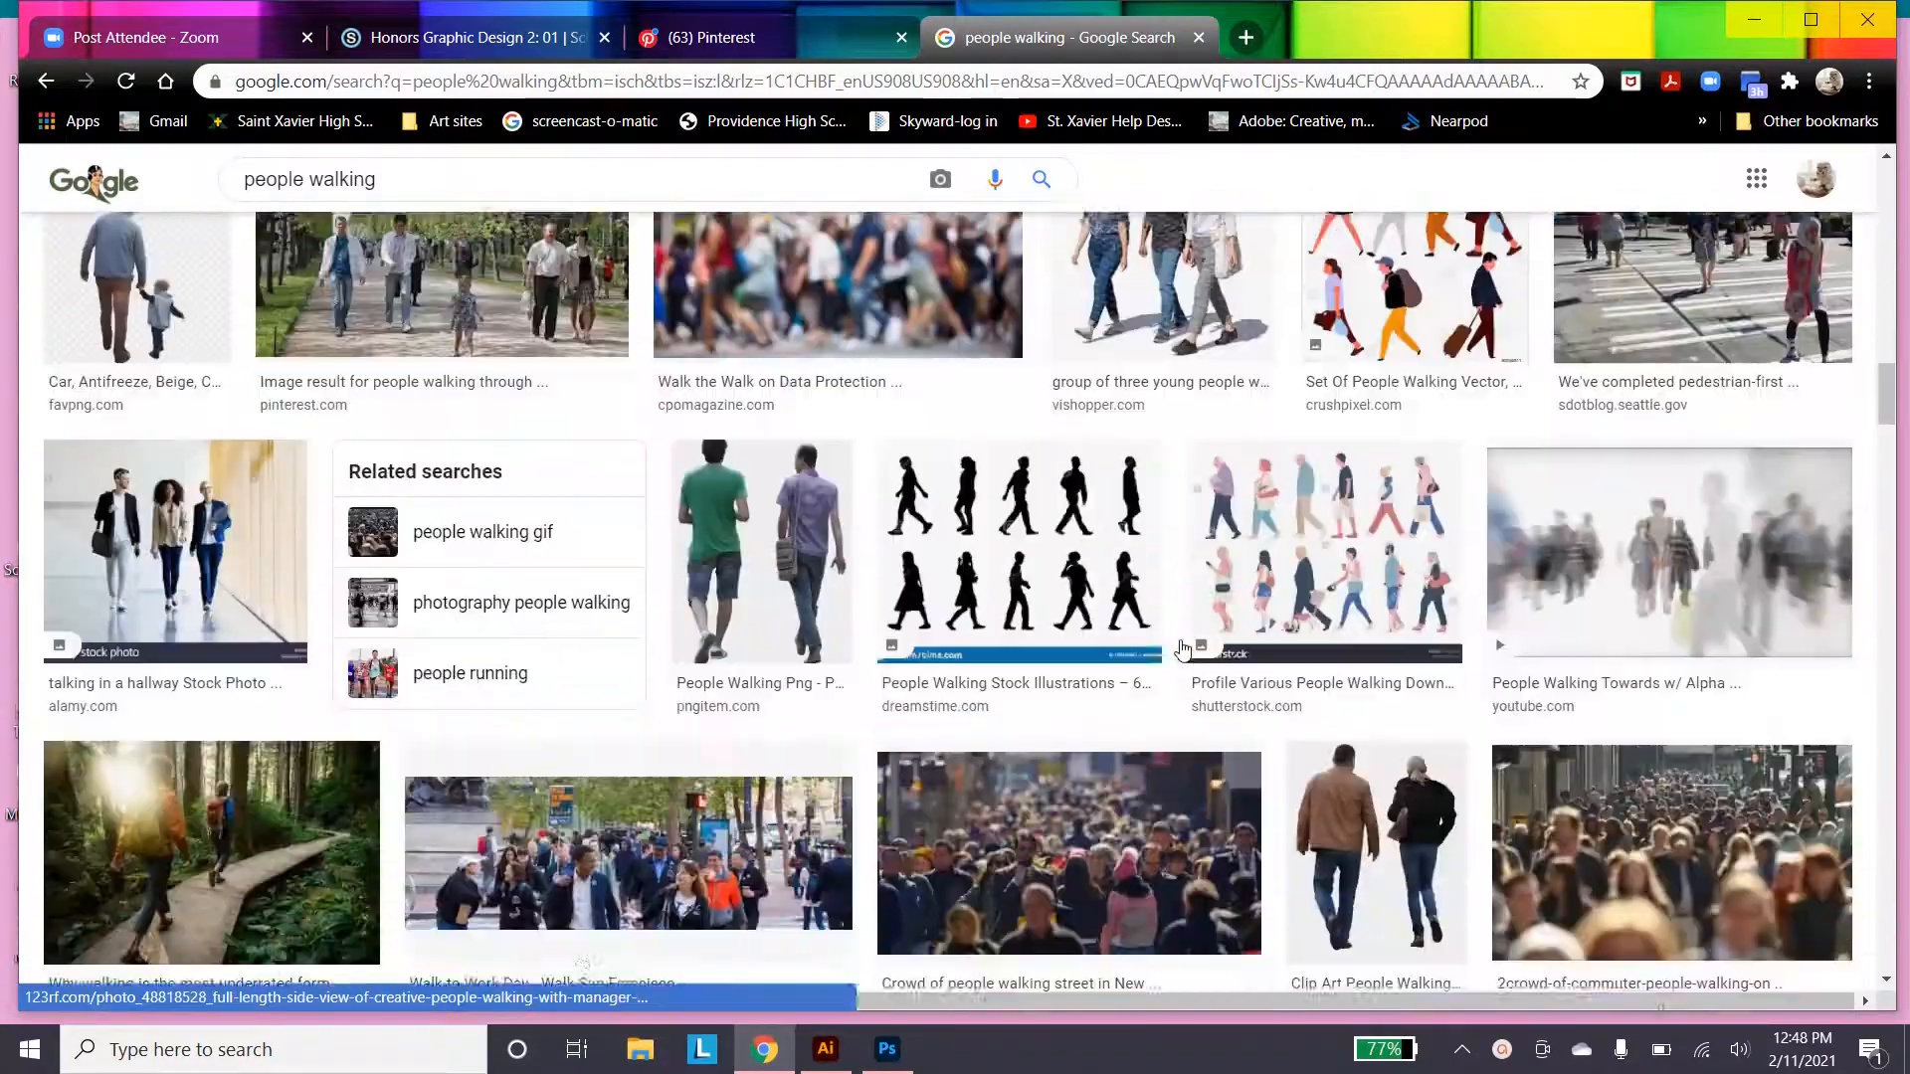
{"action": "scroll", "coordinate": [1182, 648], "scroll_direction": "down", "scroll_amount": 12}
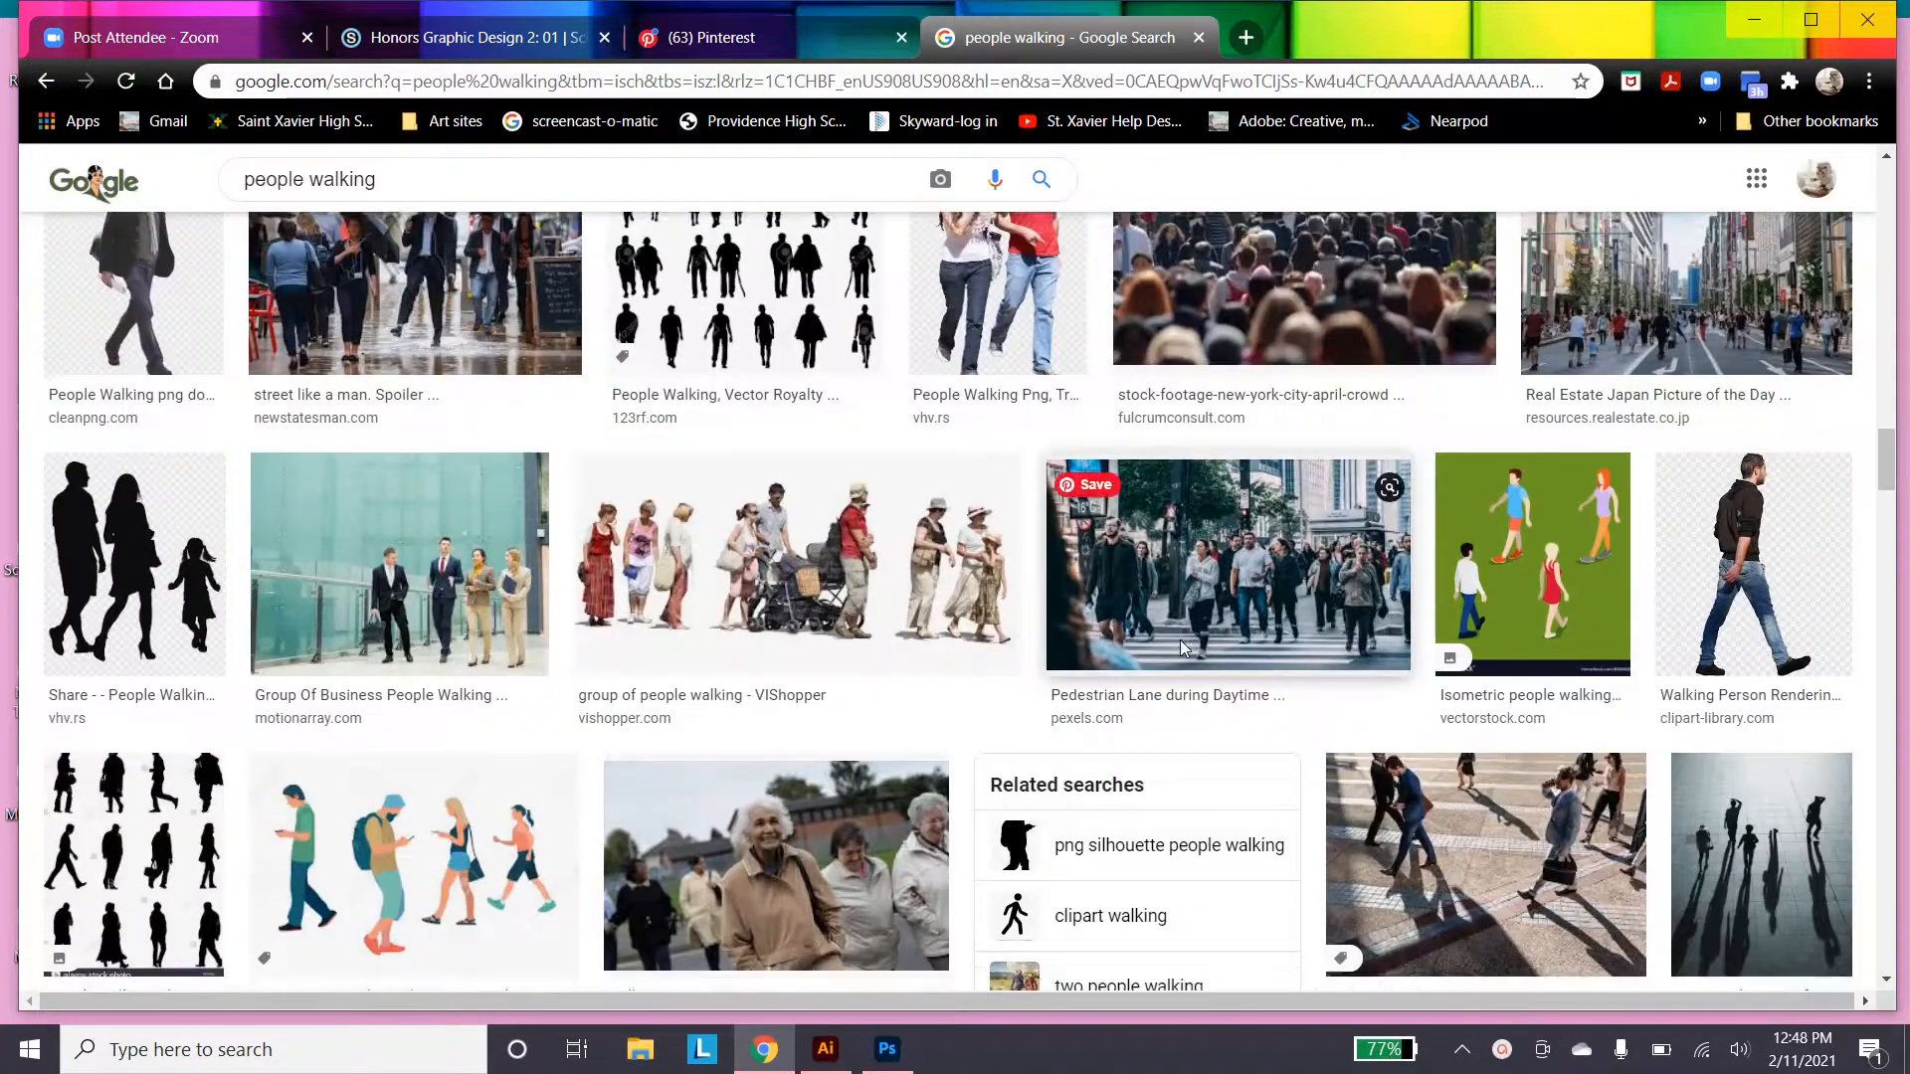
{"action": "scroll", "coordinate": [1182, 650], "scroll_direction": "down", "scroll_amount": 1}
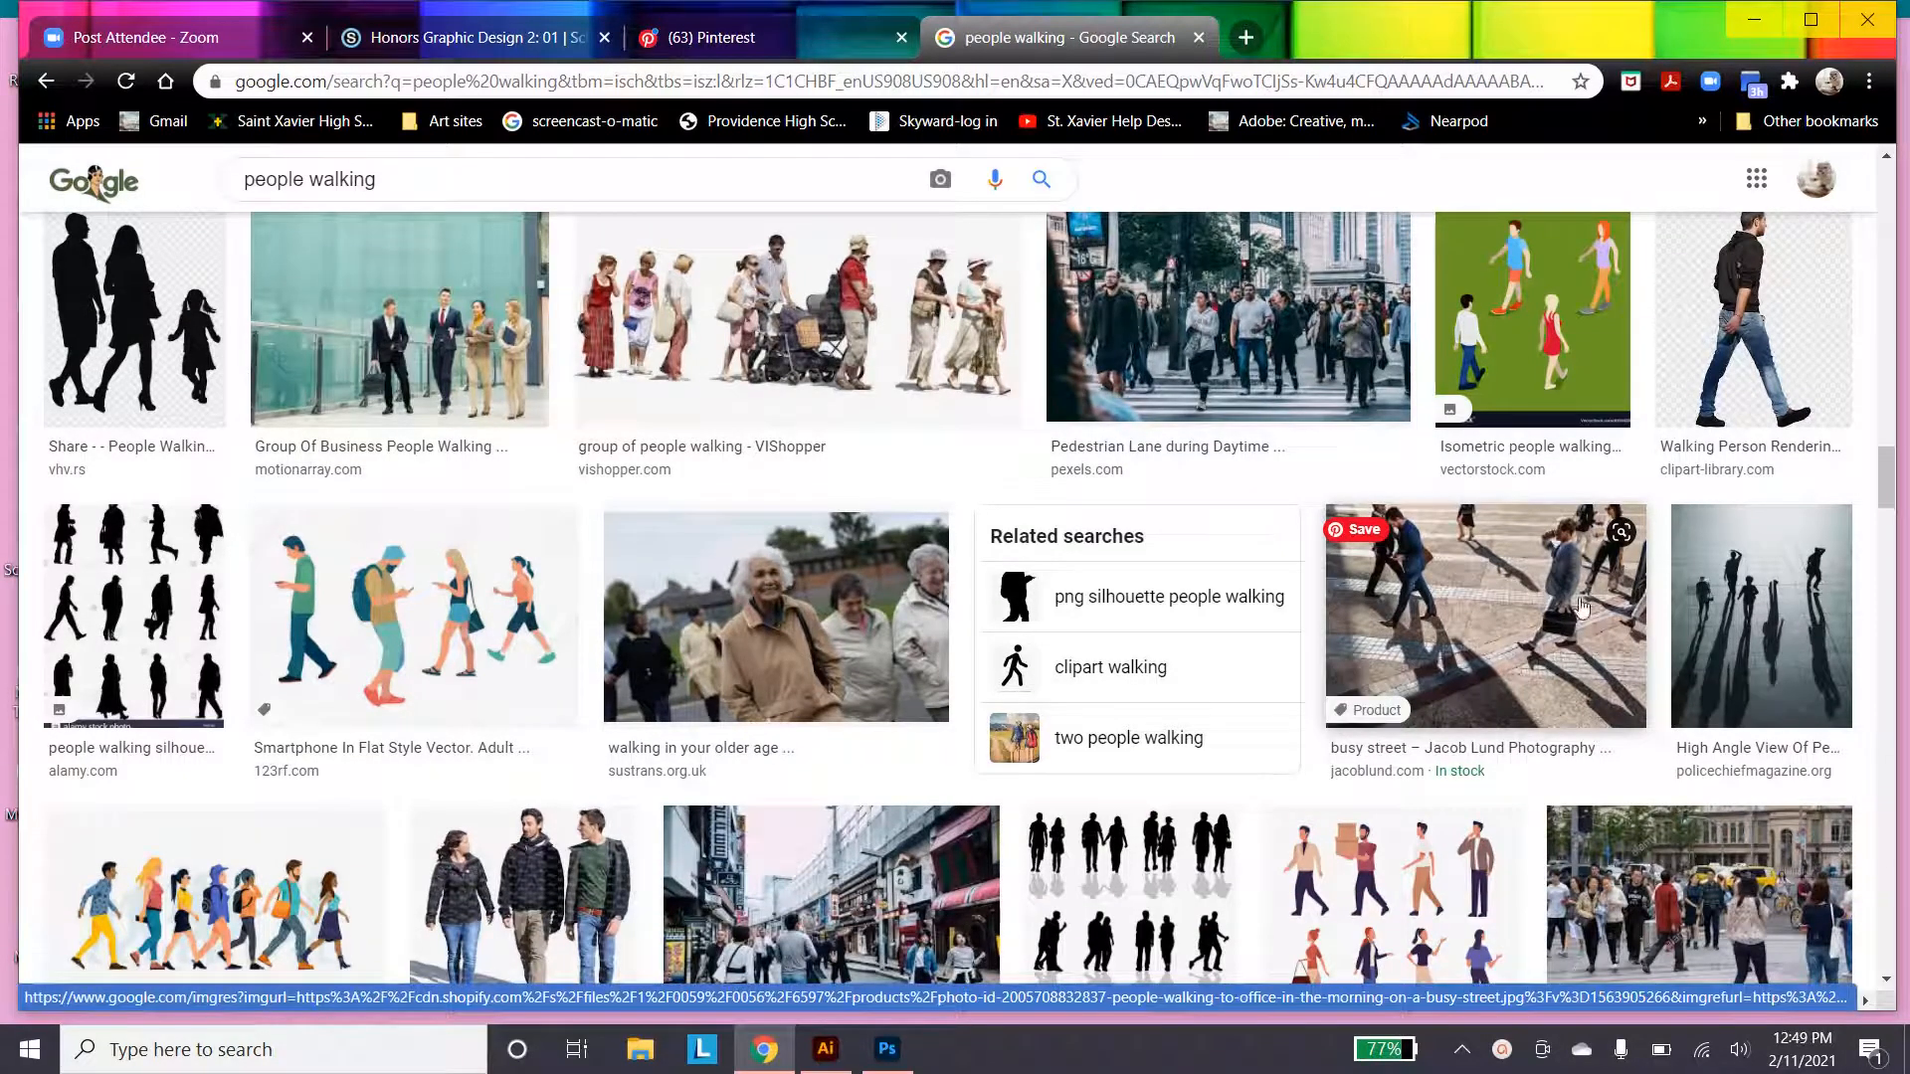
{"action": "left_click", "coordinate": [1523, 674]}
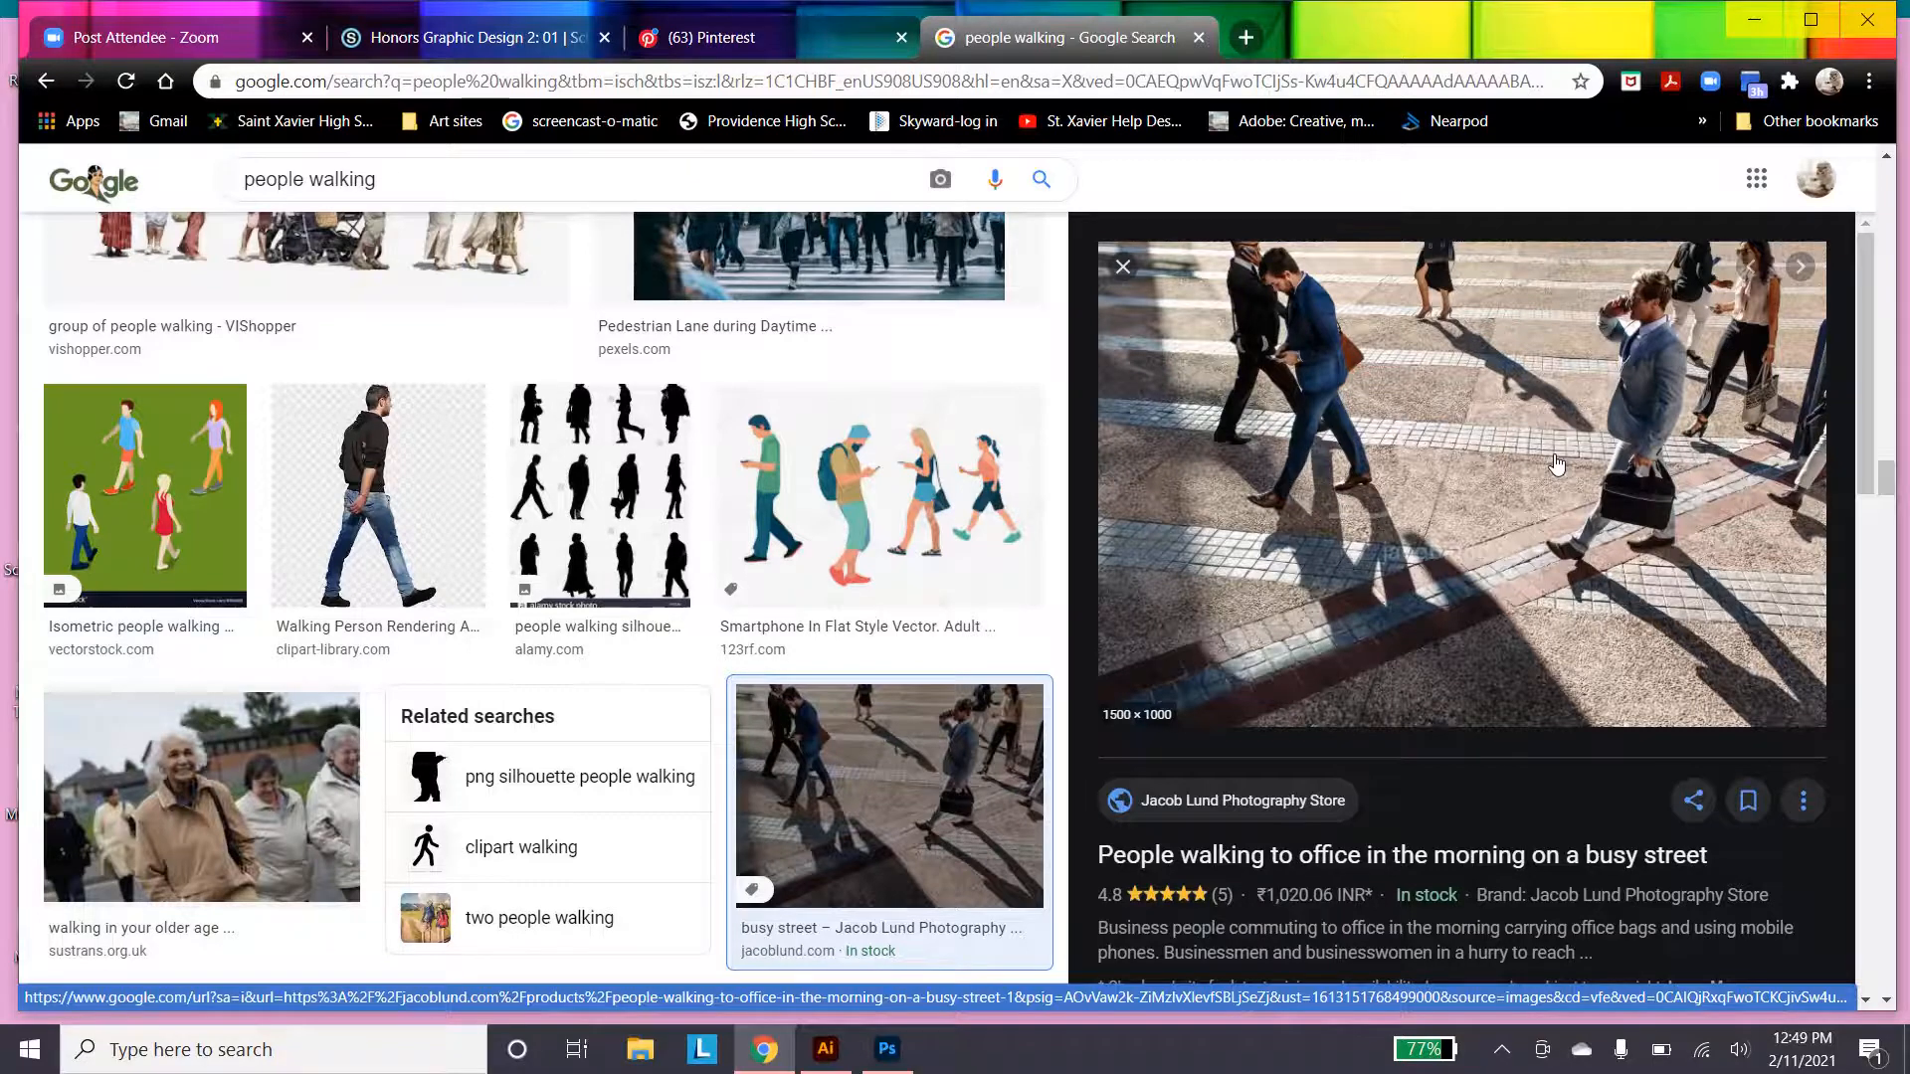
Open the previewed busy street photo at full size in its own browser tab and copy the image
{"action": "right_click", "coordinate": [1431, 494]}
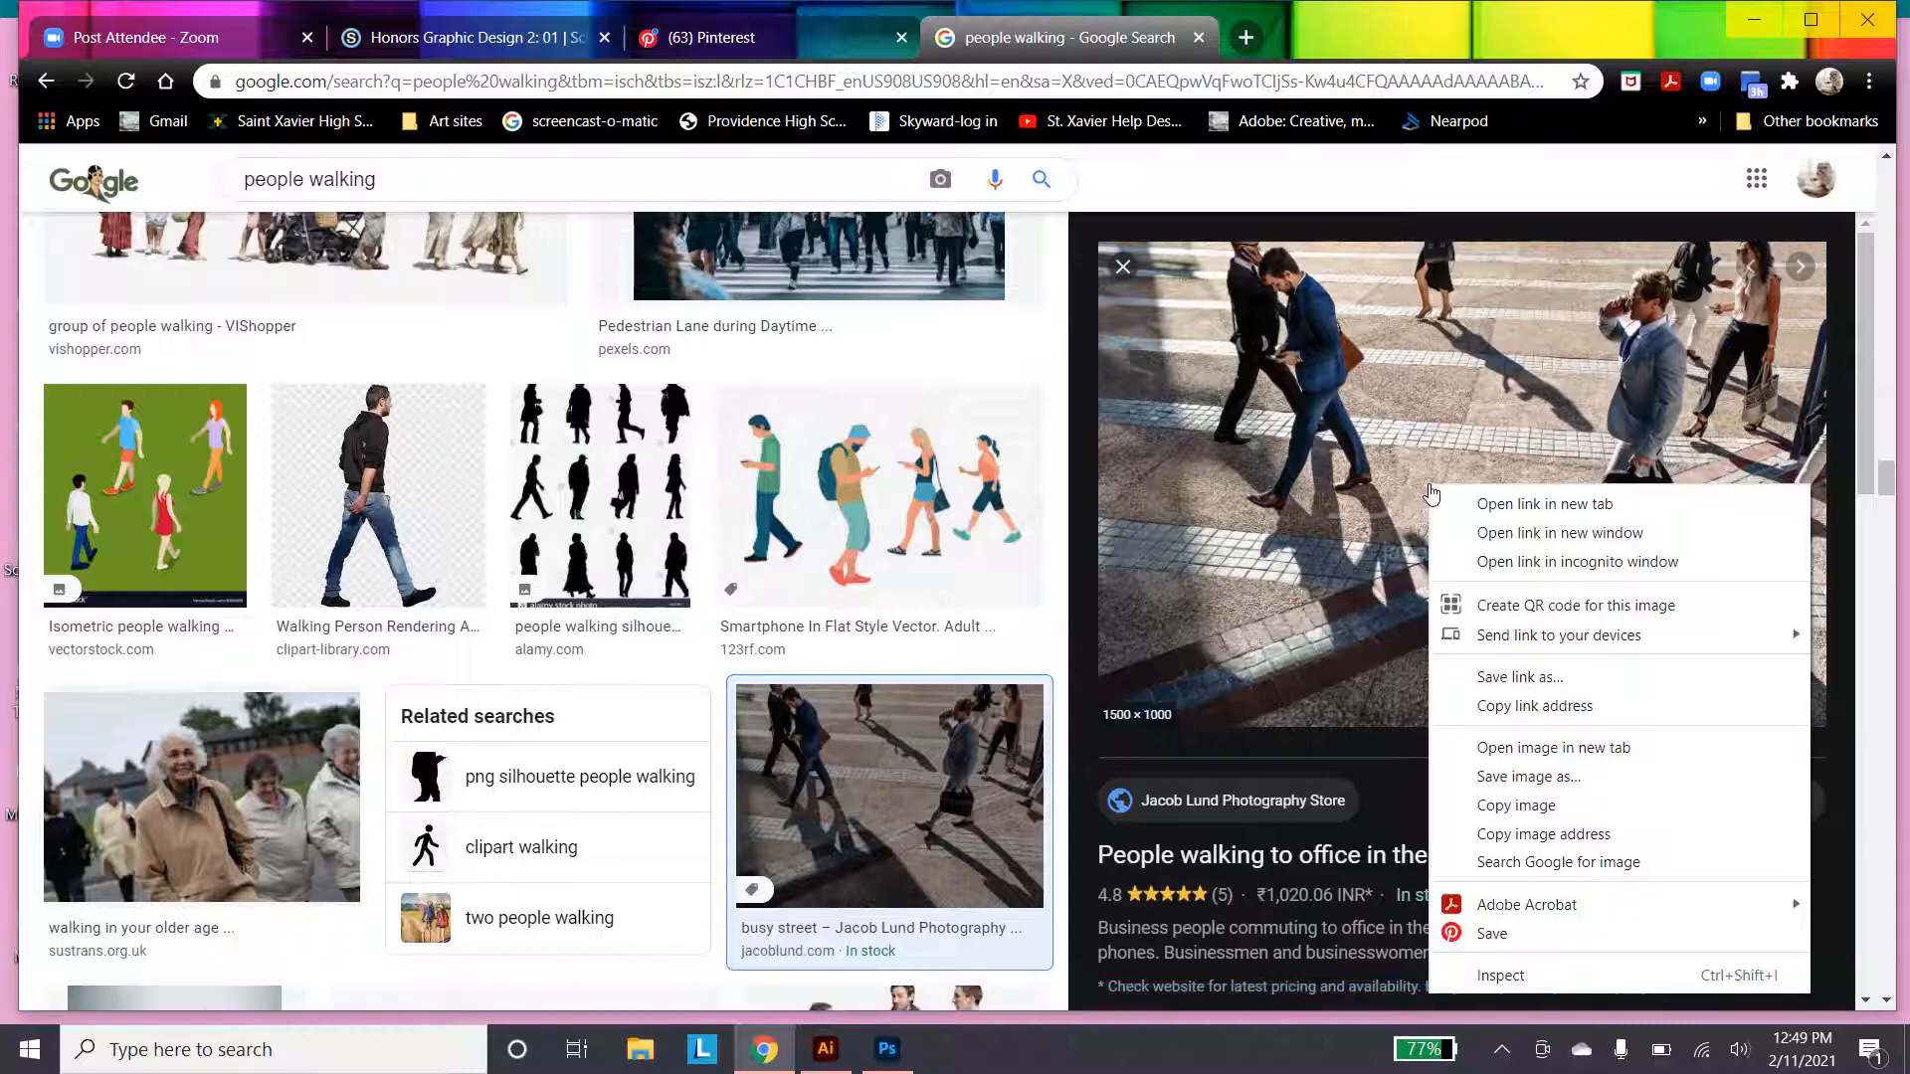
{"action": "left_click", "coordinate": [1482, 749]}
{"action": "left_click", "coordinate": [1365, 28]}
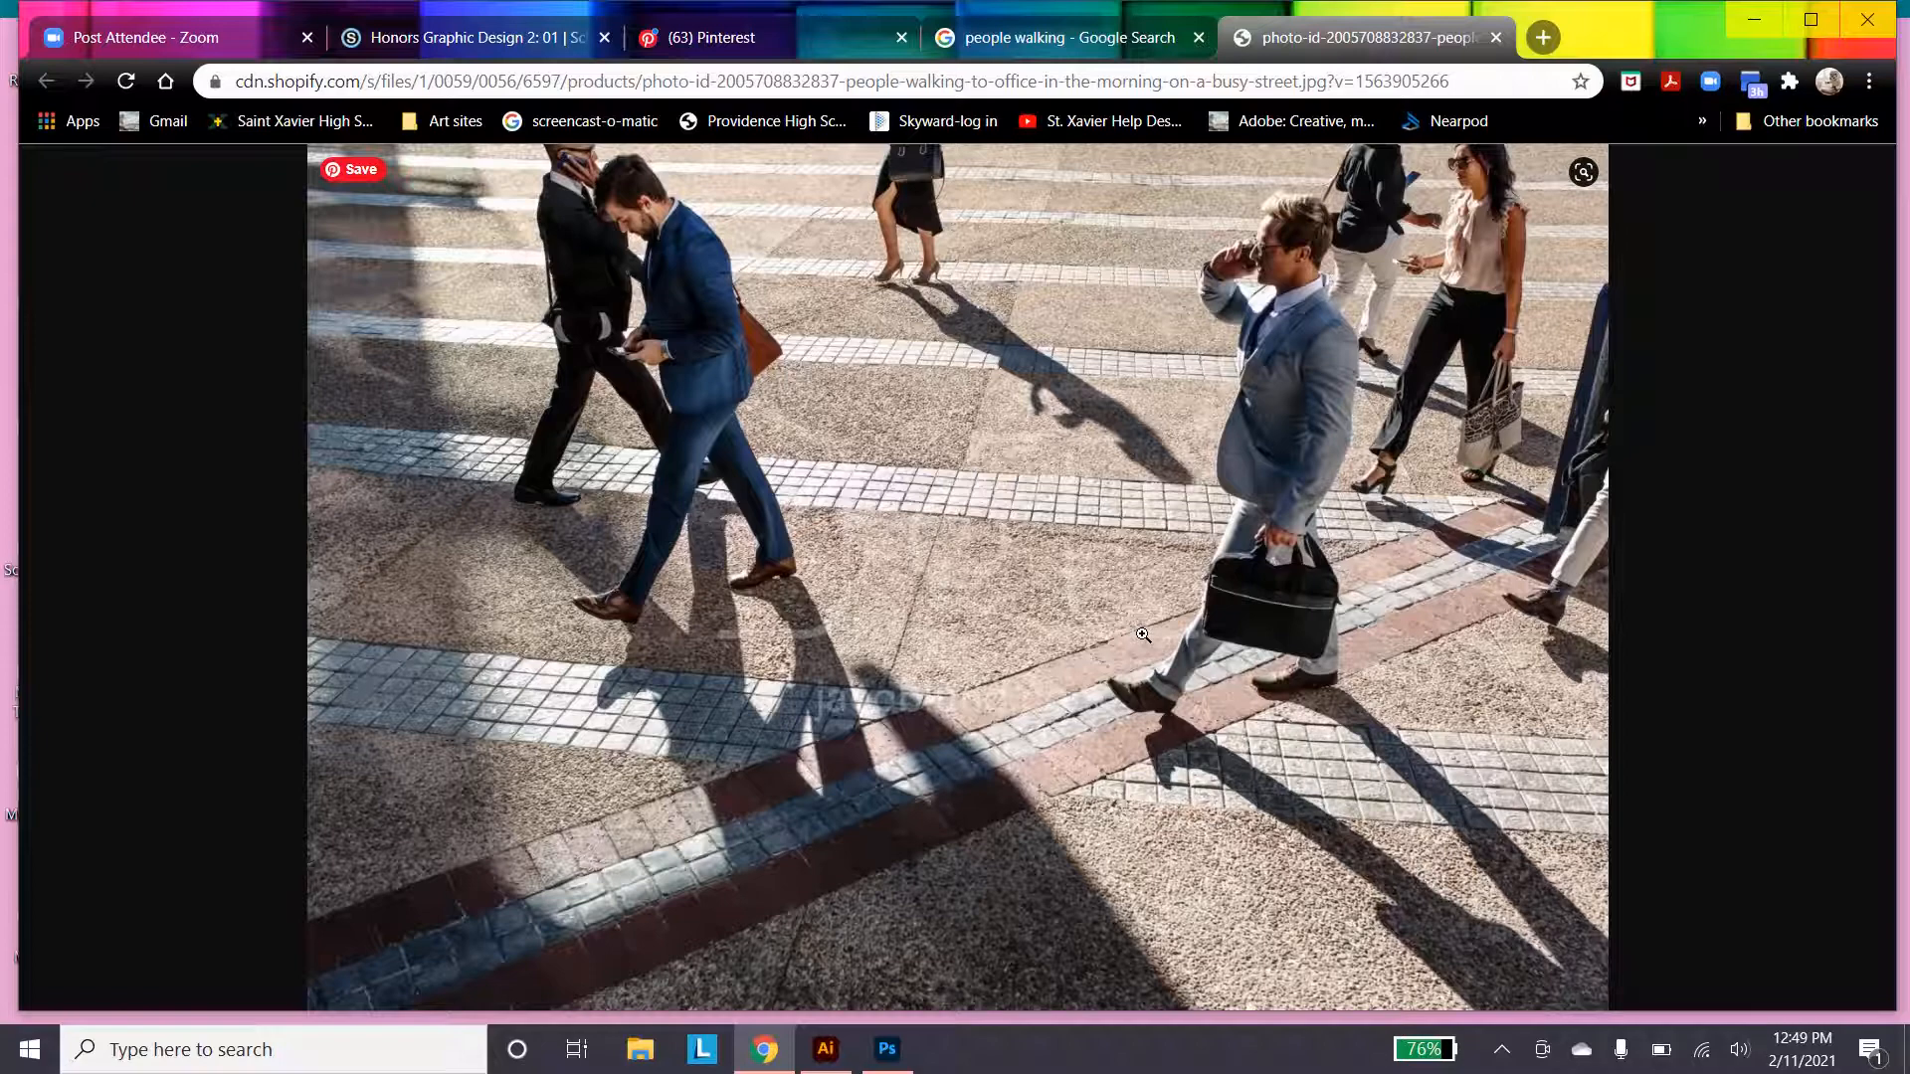
{"action": "right_click", "coordinate": [1218, 451]}
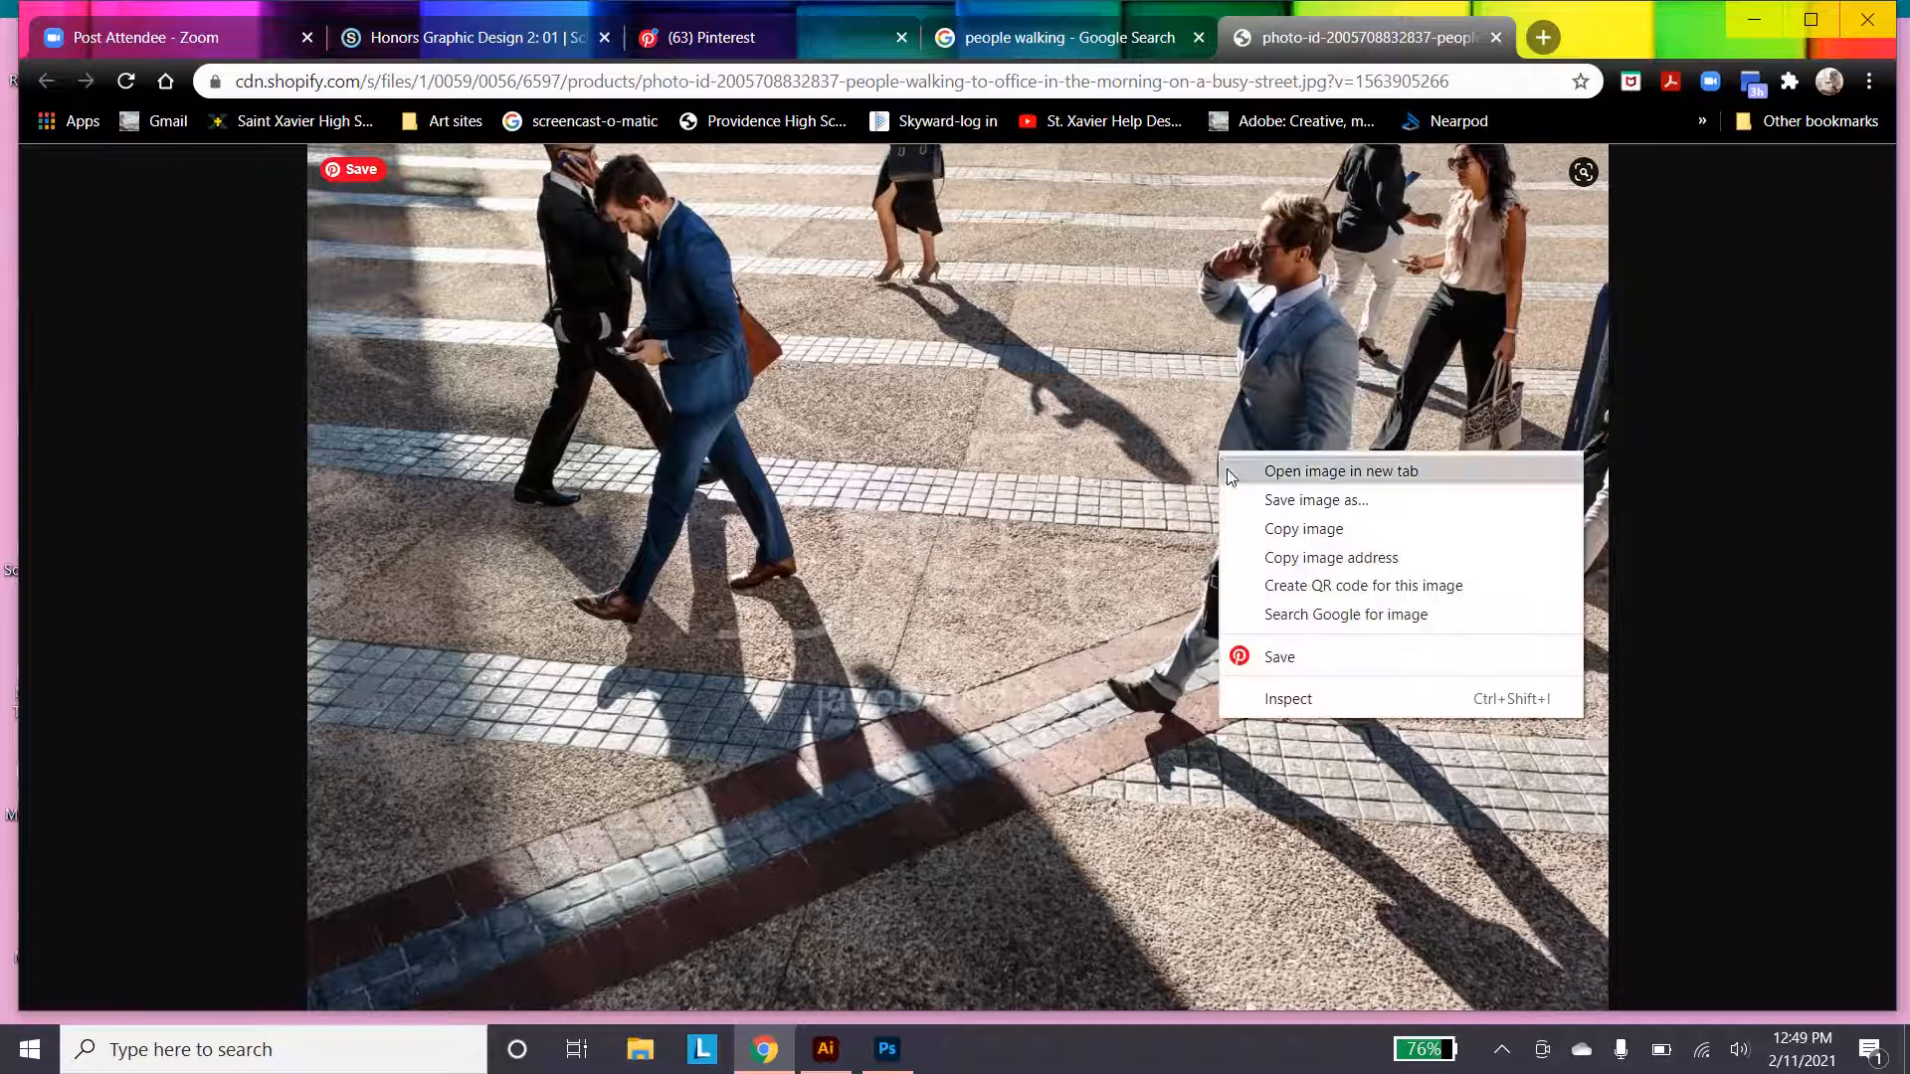
{"action": "left_click", "coordinate": [1266, 530]}
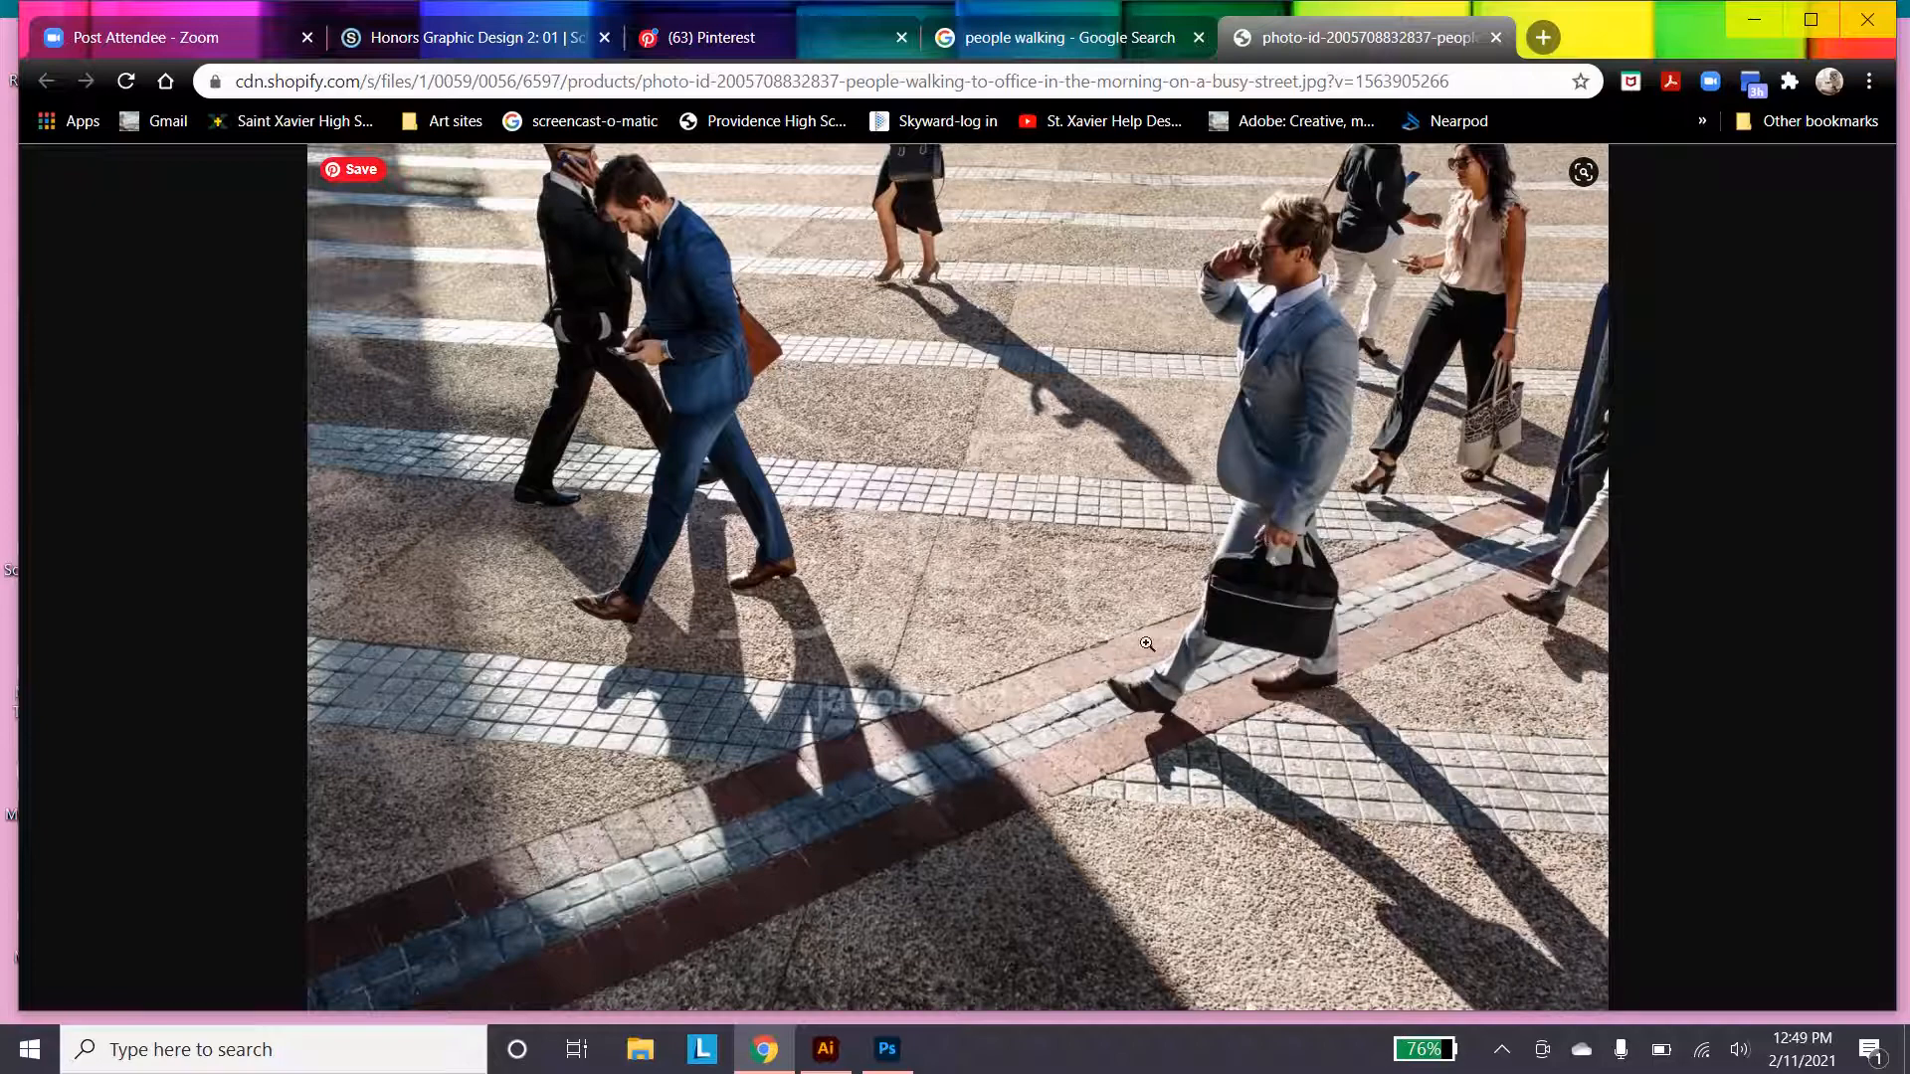
Switch to Photoshop and create a new document from the 1500 x 1000 px Clipboard preset, with its units set to inches
{"action": "left_click", "coordinate": [889, 1050]}
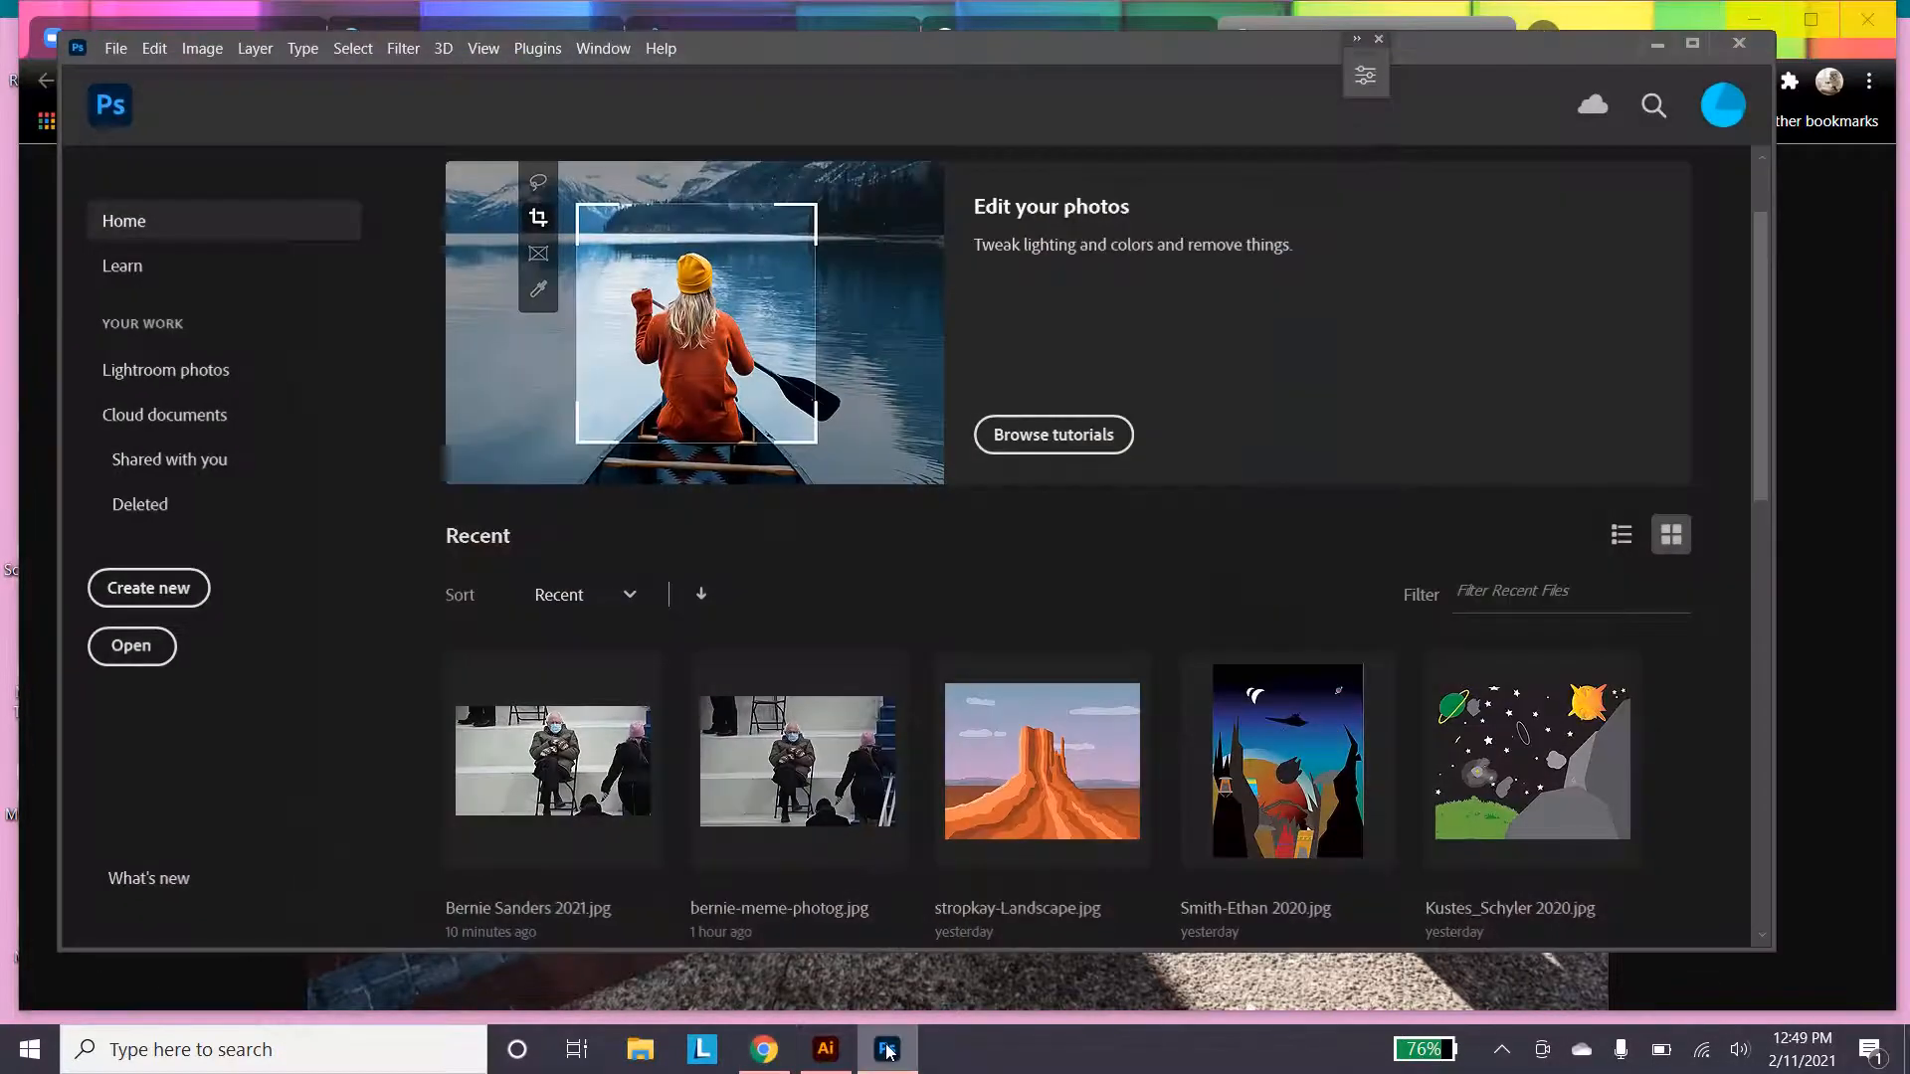
{"action": "left_click", "coordinate": [140, 592]}
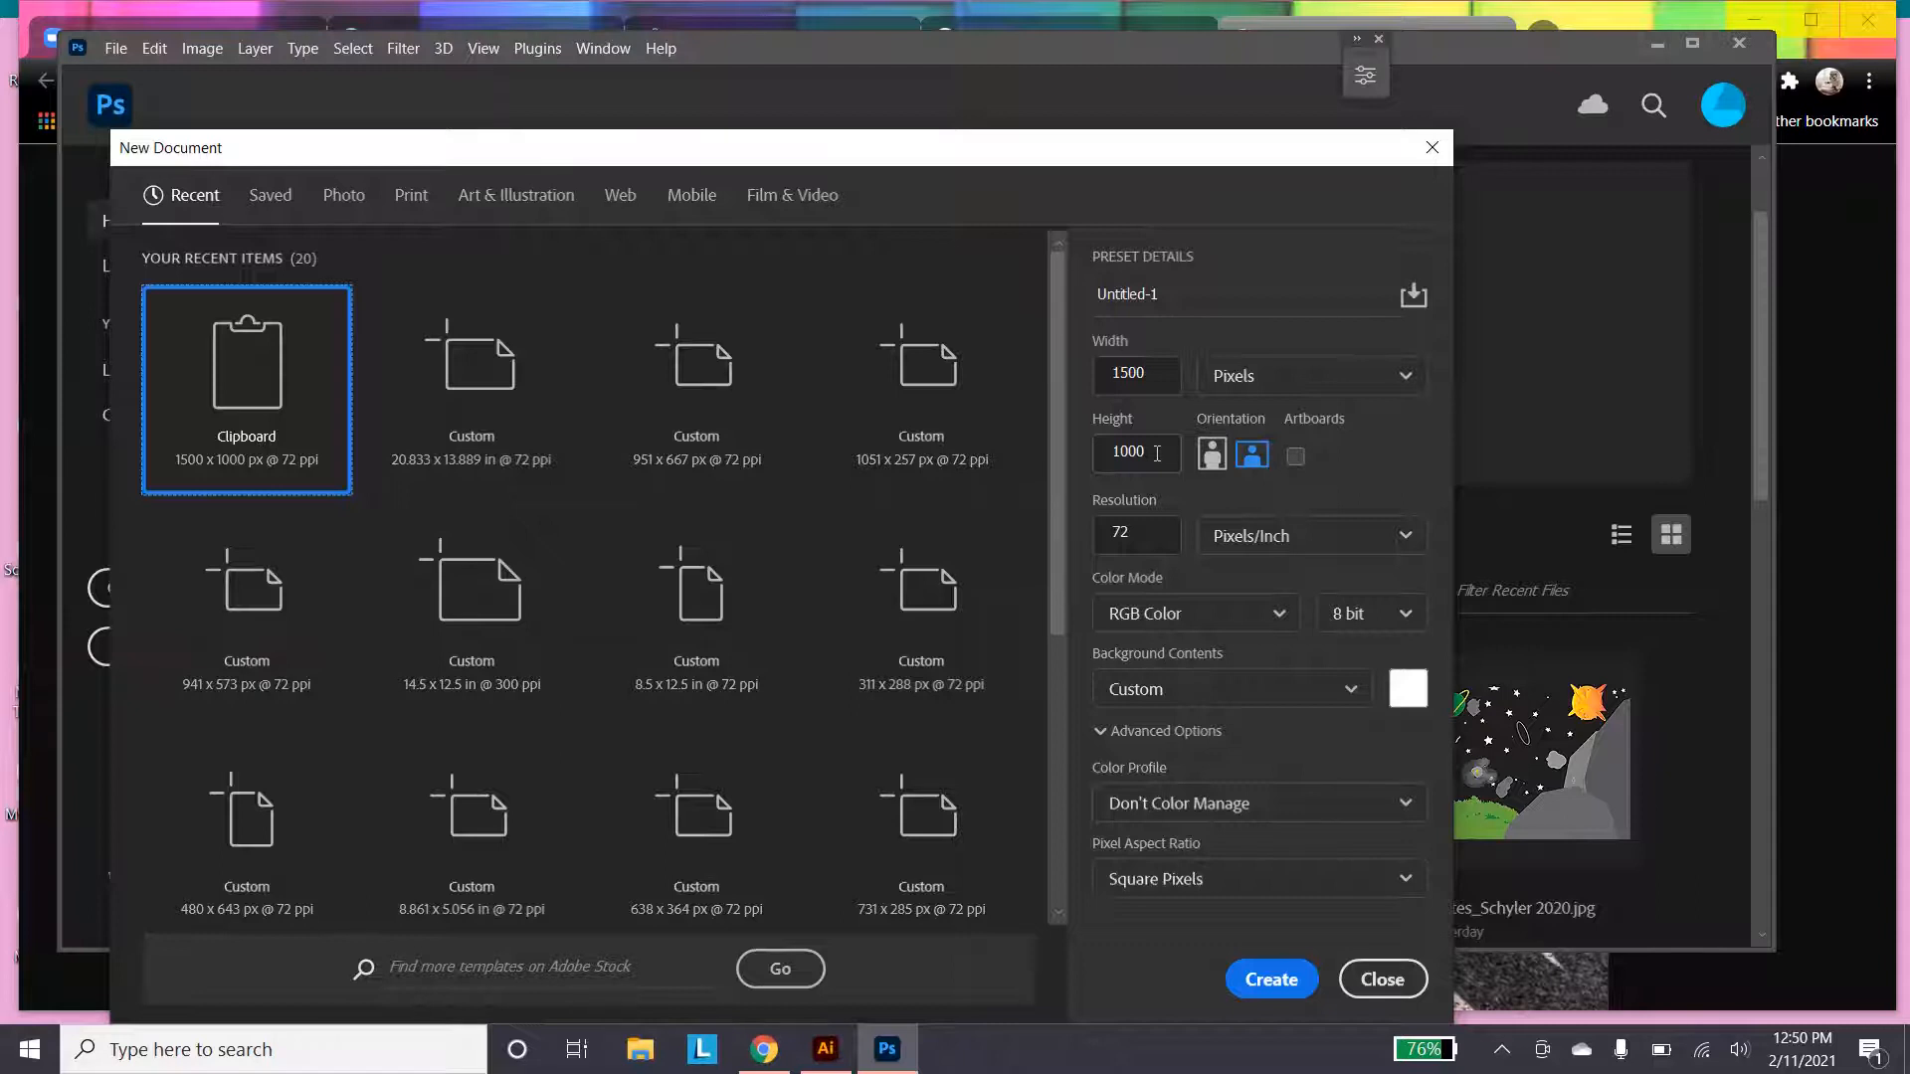
{"action": "left_click", "coordinate": [1406, 380]}
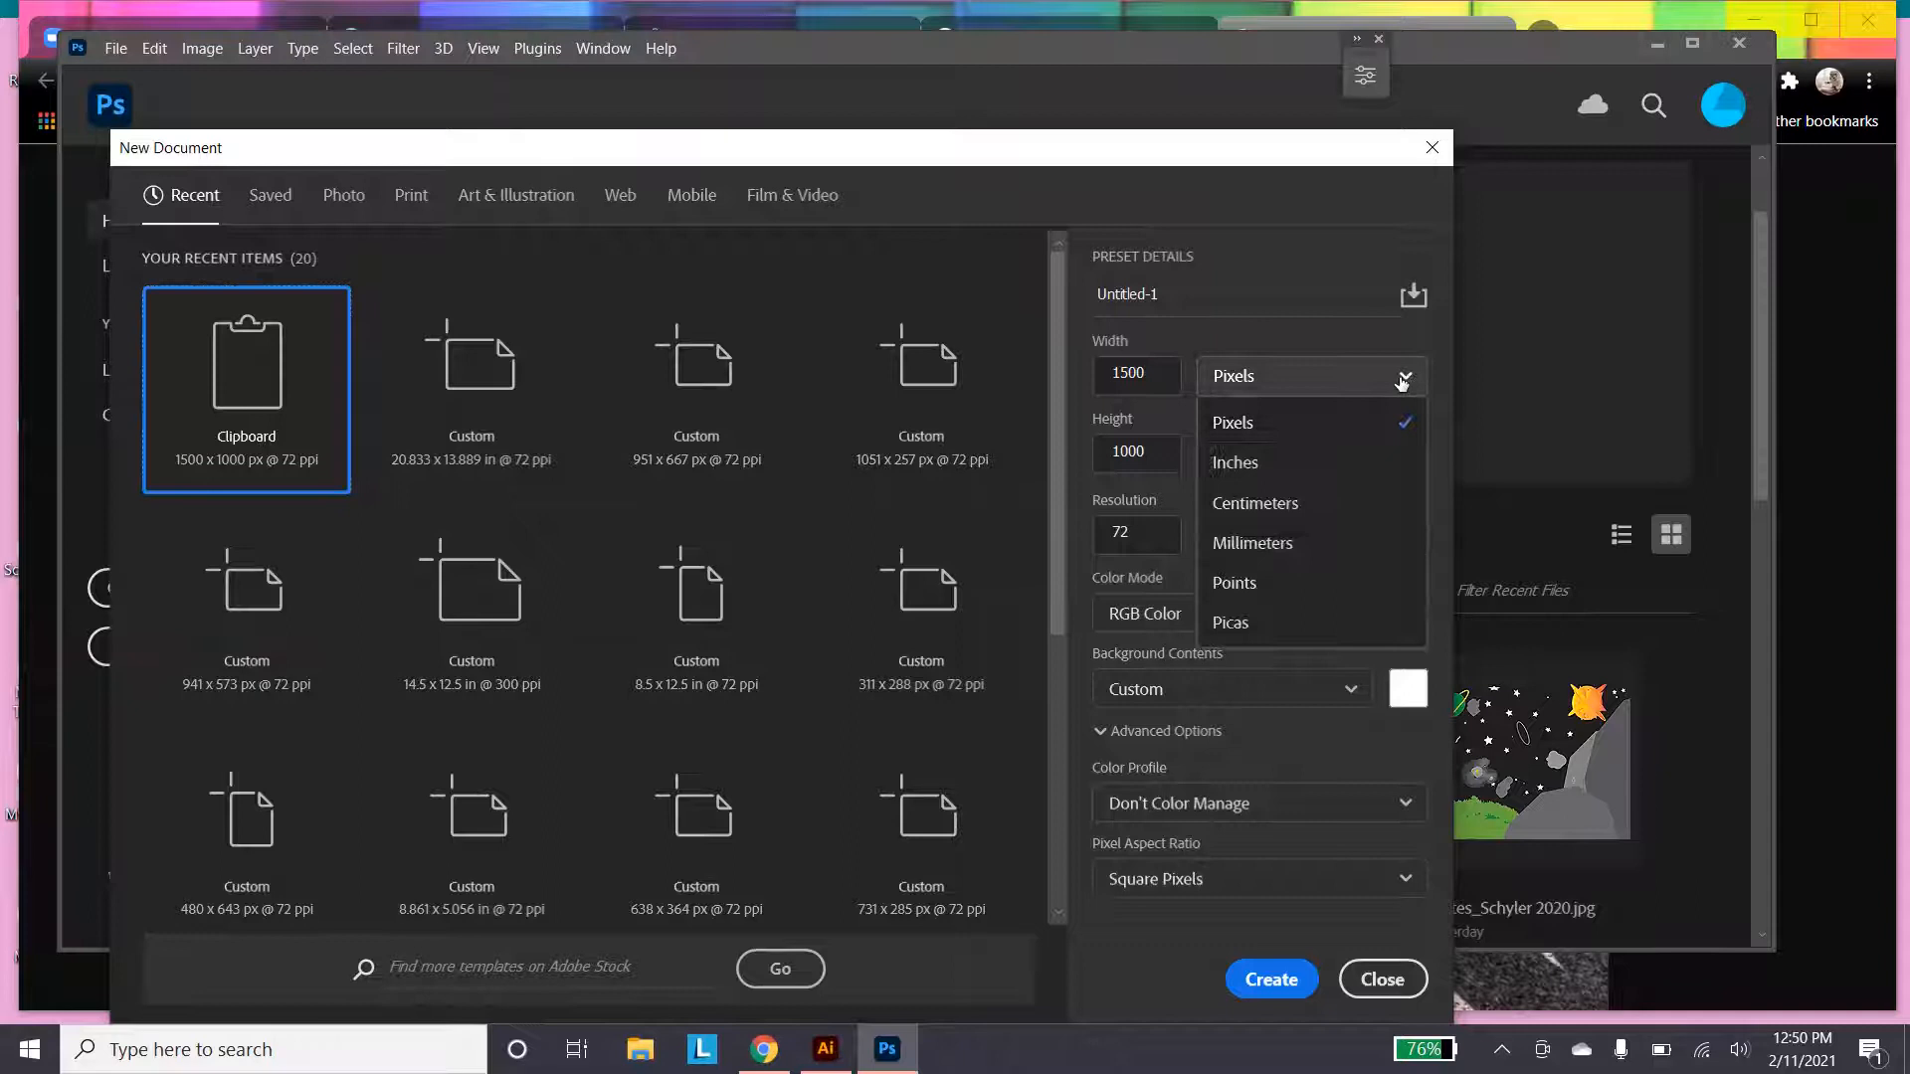
{"action": "left_click", "coordinate": [1284, 458]}
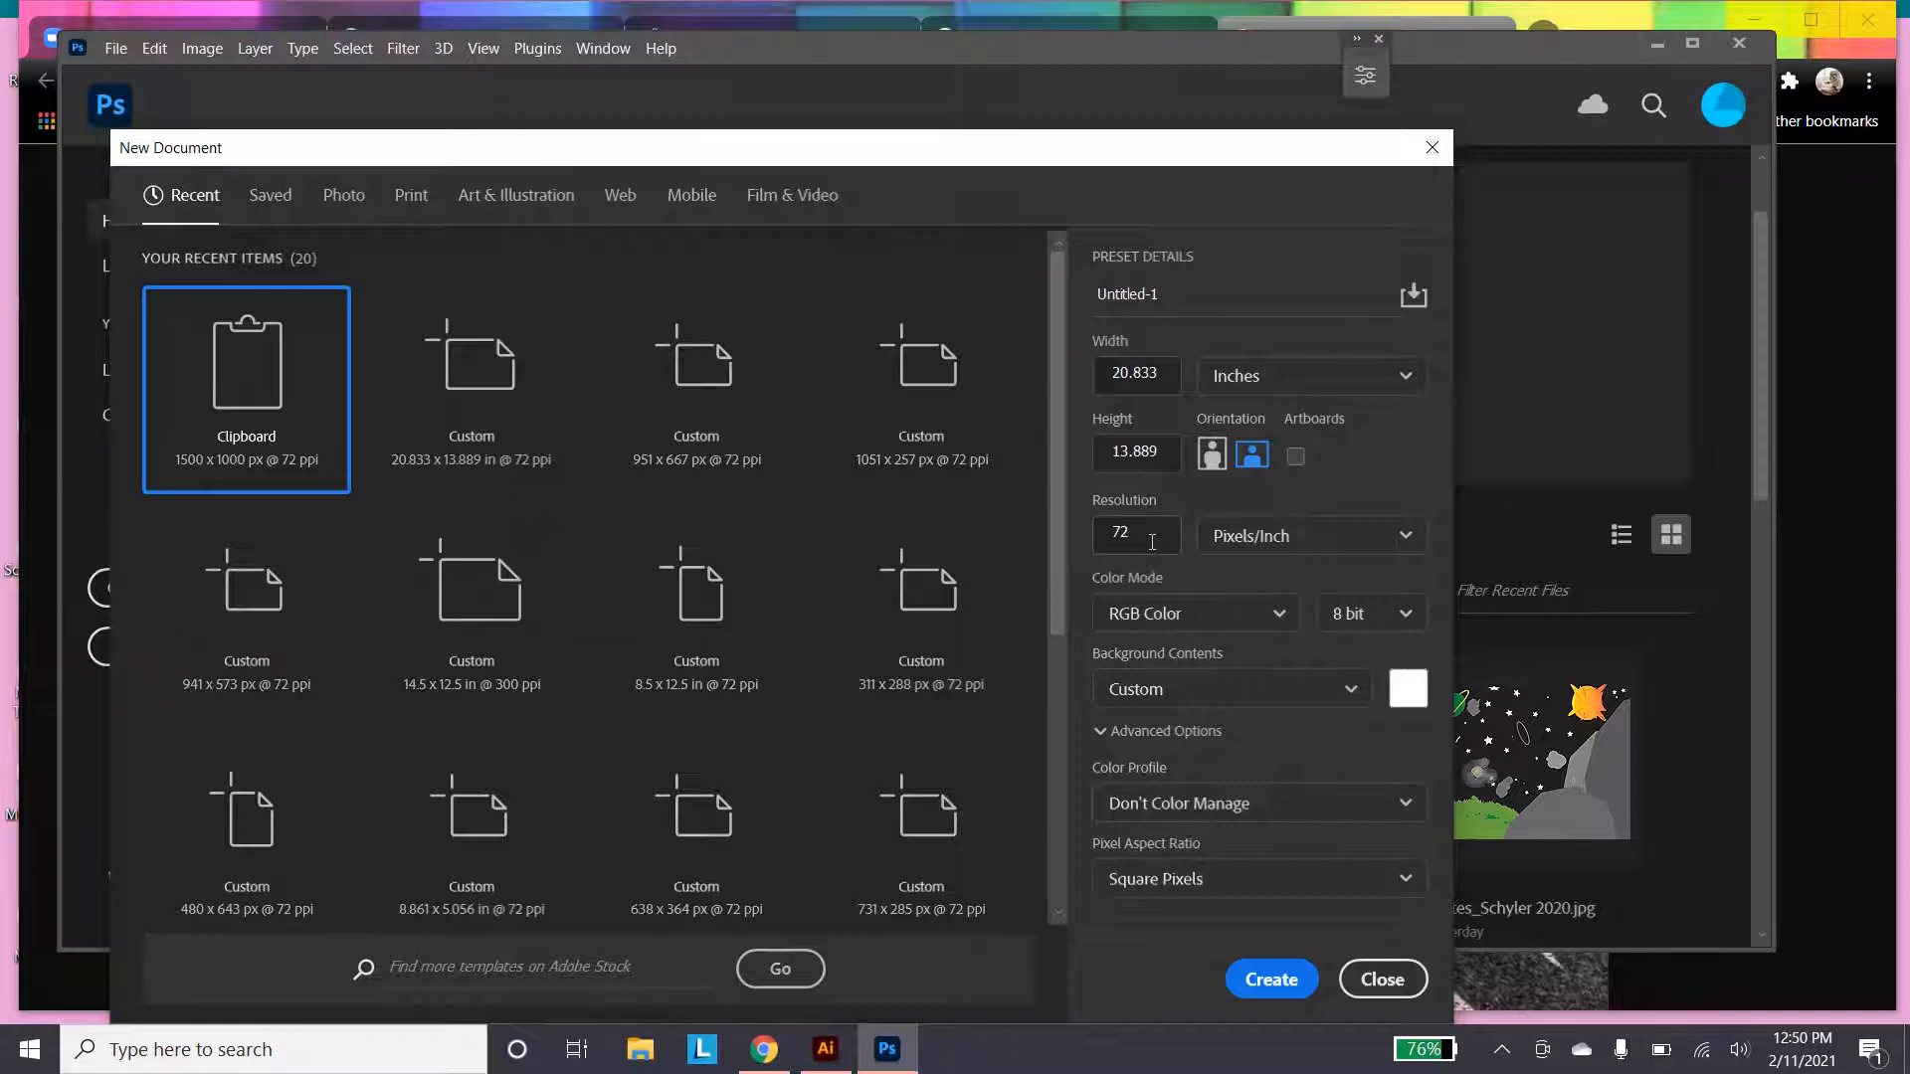
{"action": "left_click", "coordinate": [1271, 980]}
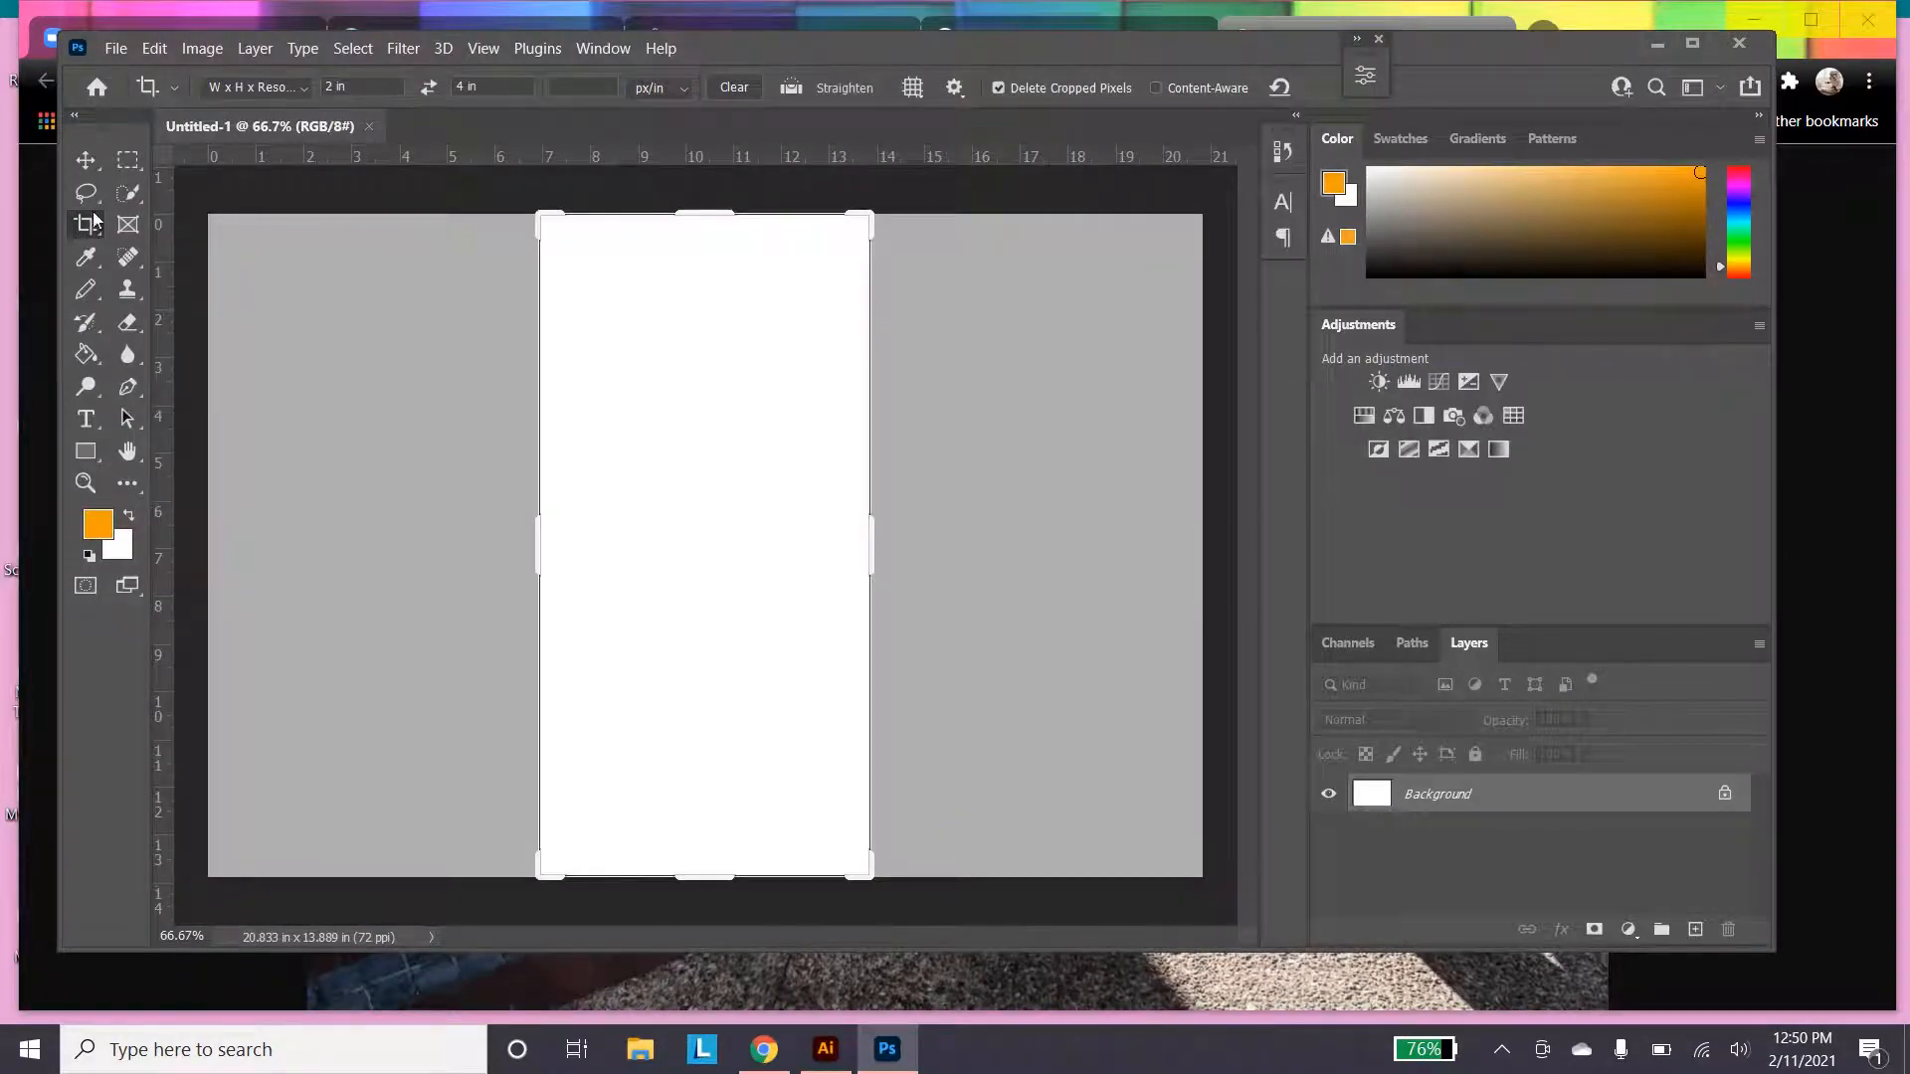
Paste the copied street photo into the blank document on its own layer, with the Move tool active
{"action": "left_click", "coordinate": [85, 159]}
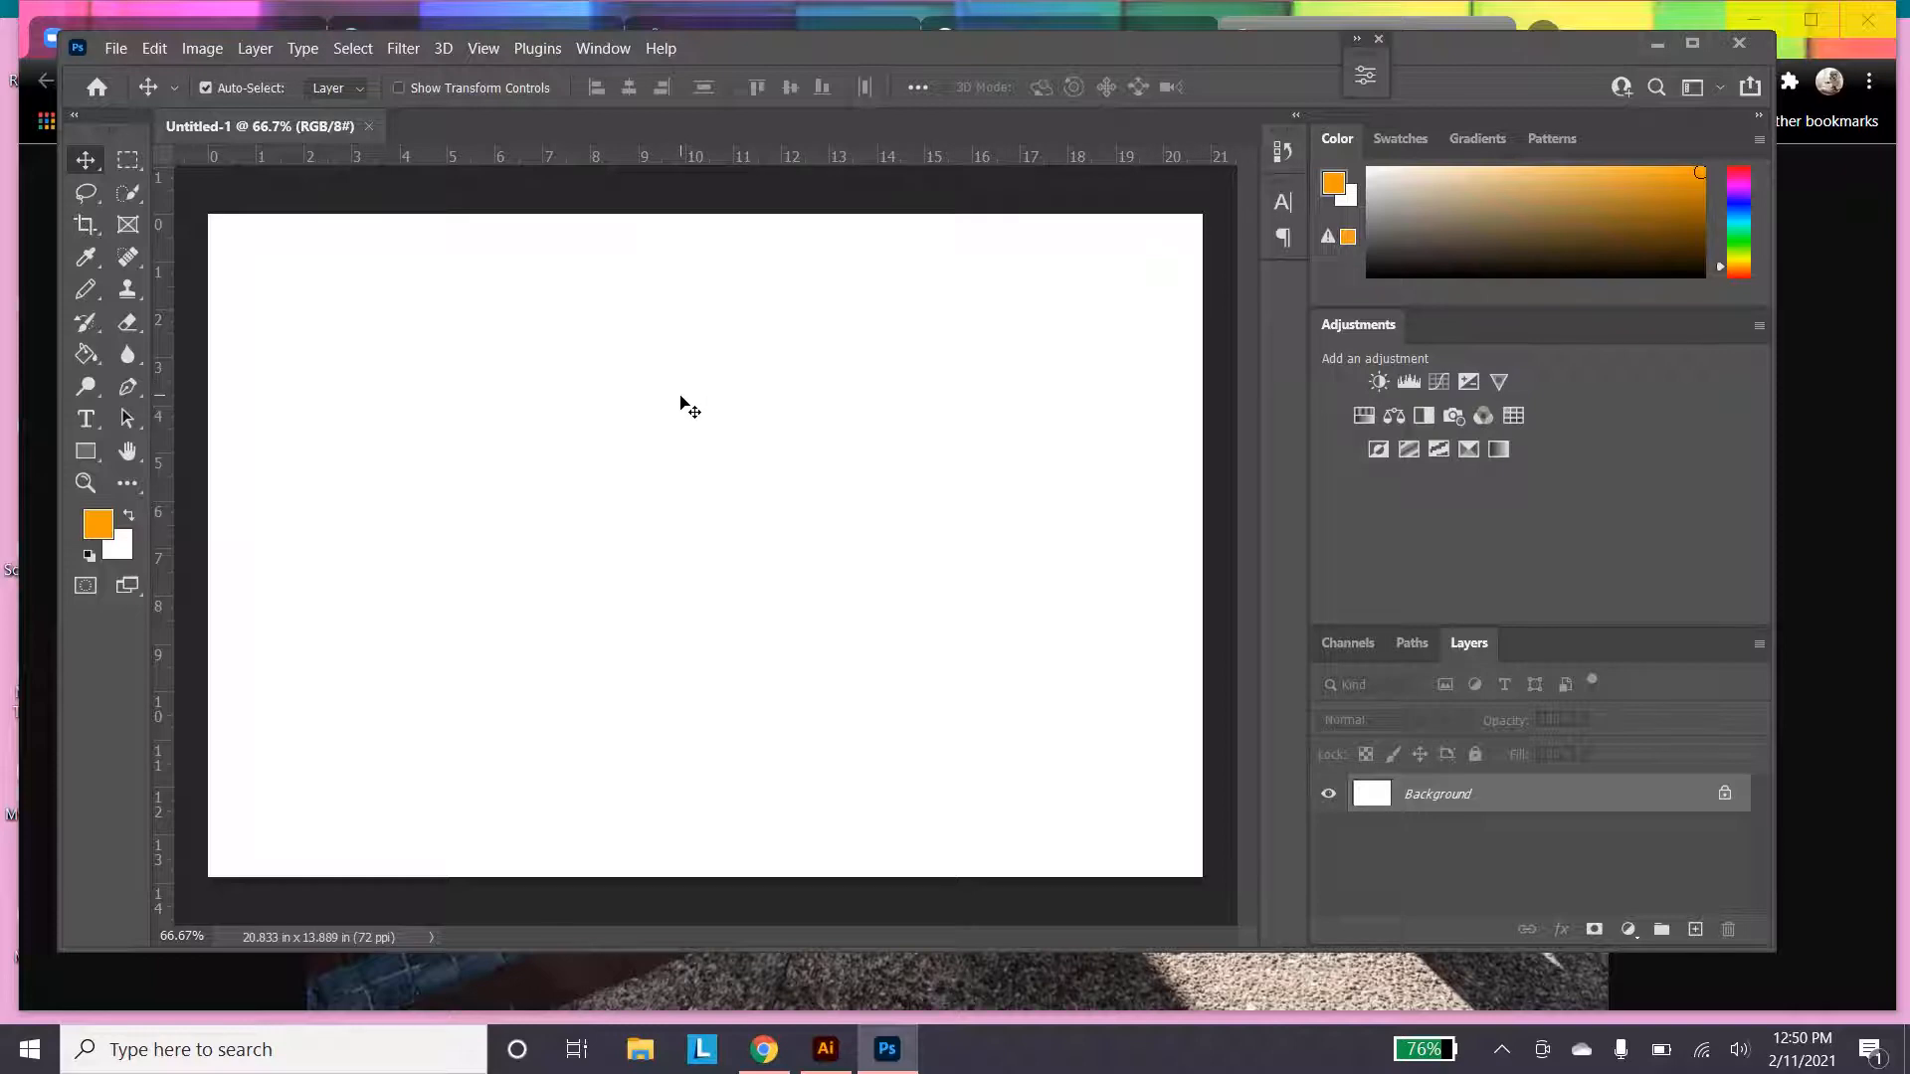
{"action": "key", "text": "ctrl+shift+alt+n"}
{"action": "key", "text": "ctrl+v"}
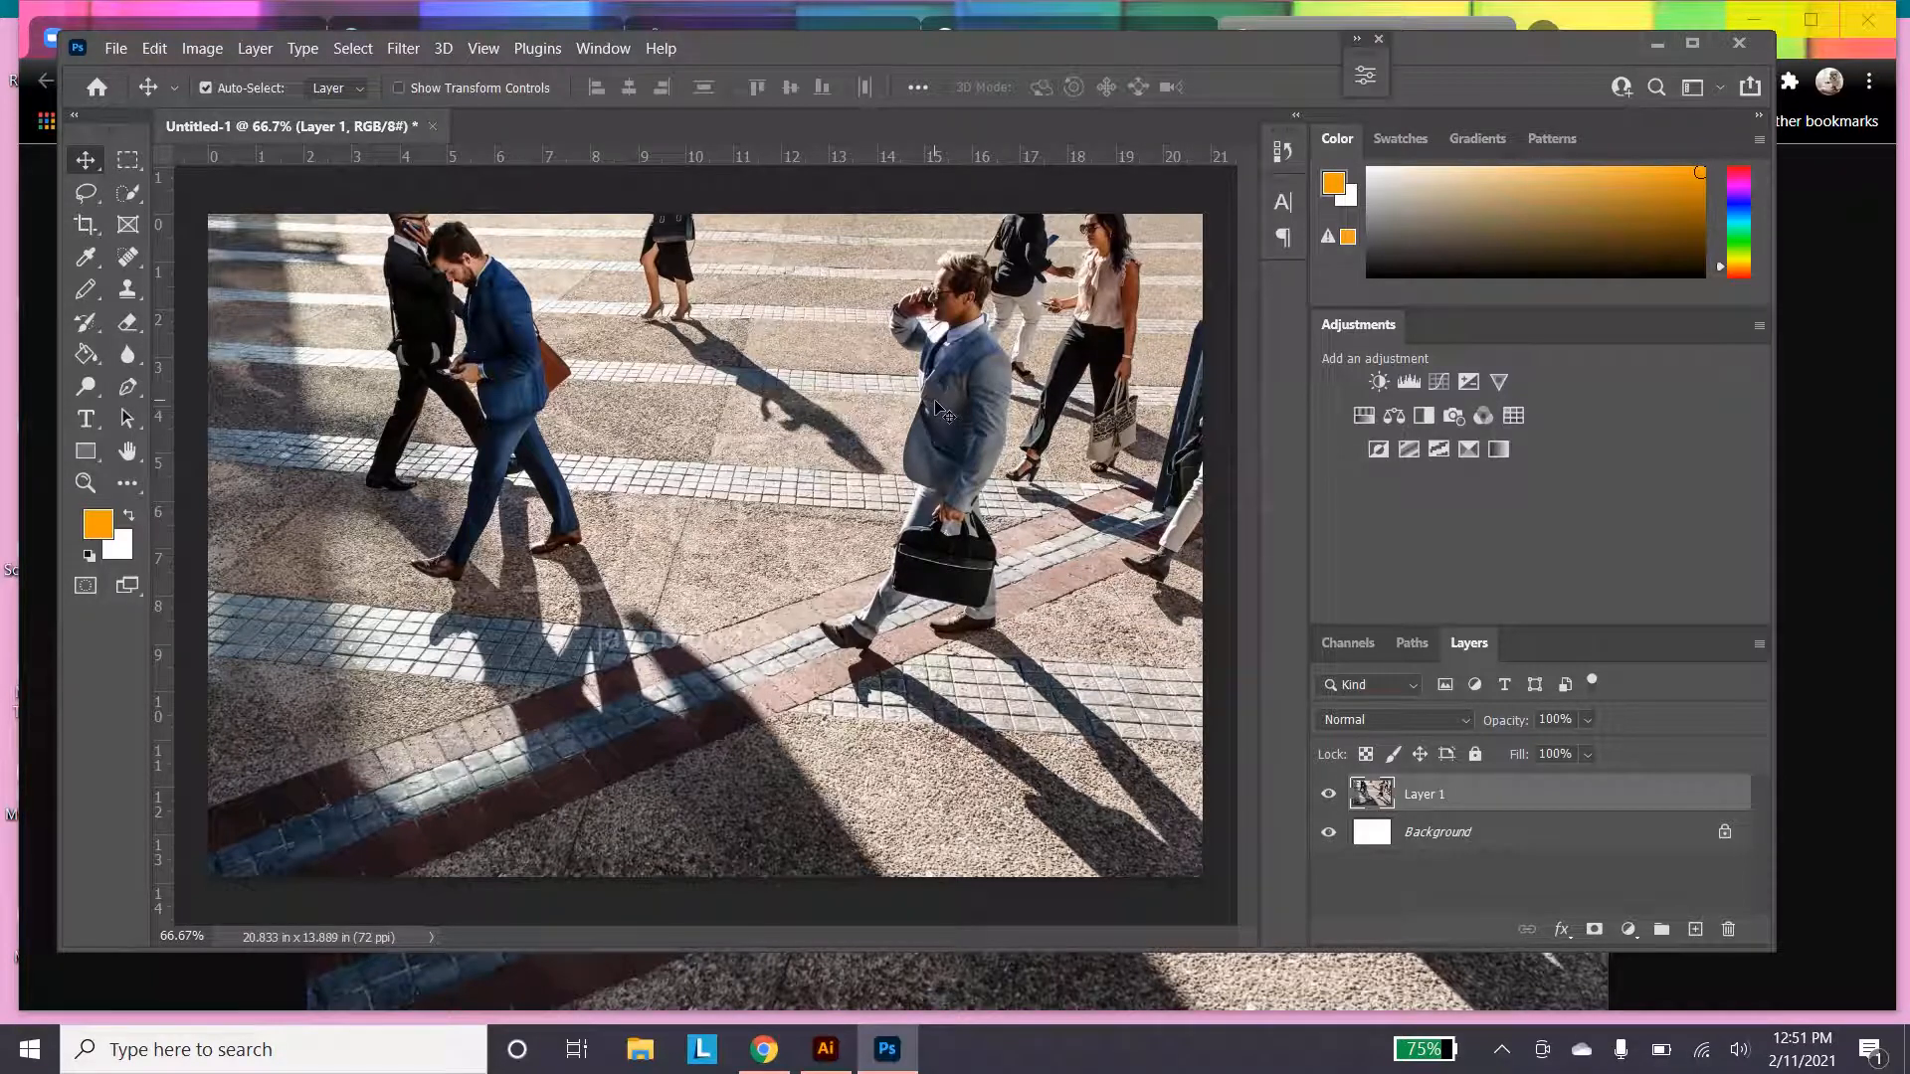
Crop the image to 2 x 4 in around the man in the blue-grey suit carrying the black briefcase
{"action": "left_click", "coordinate": [85, 227]}
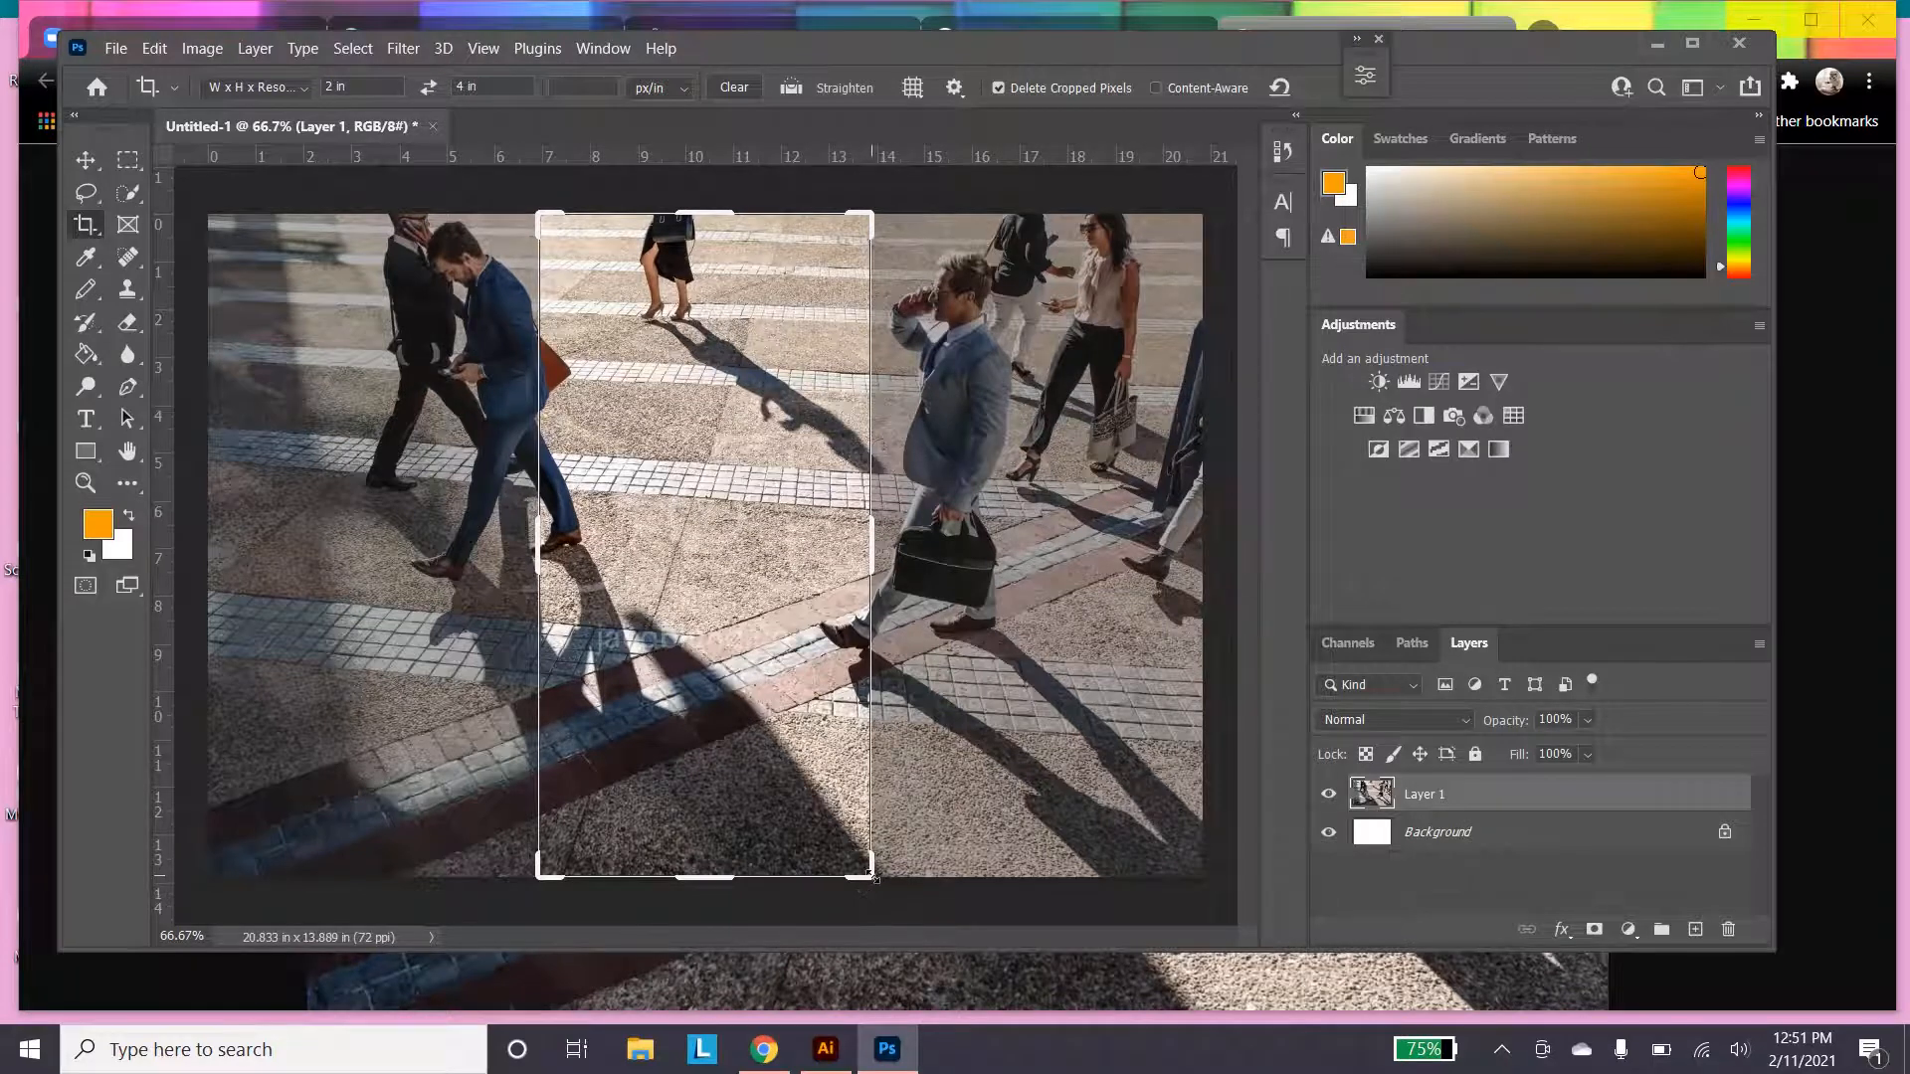
{"action": "left_click_drag", "start_coordinate": [872, 878], "coordinate": [796, 744]}
{"action": "left_click_drag", "start_coordinate": [745, 529], "coordinate": [486, 512]}
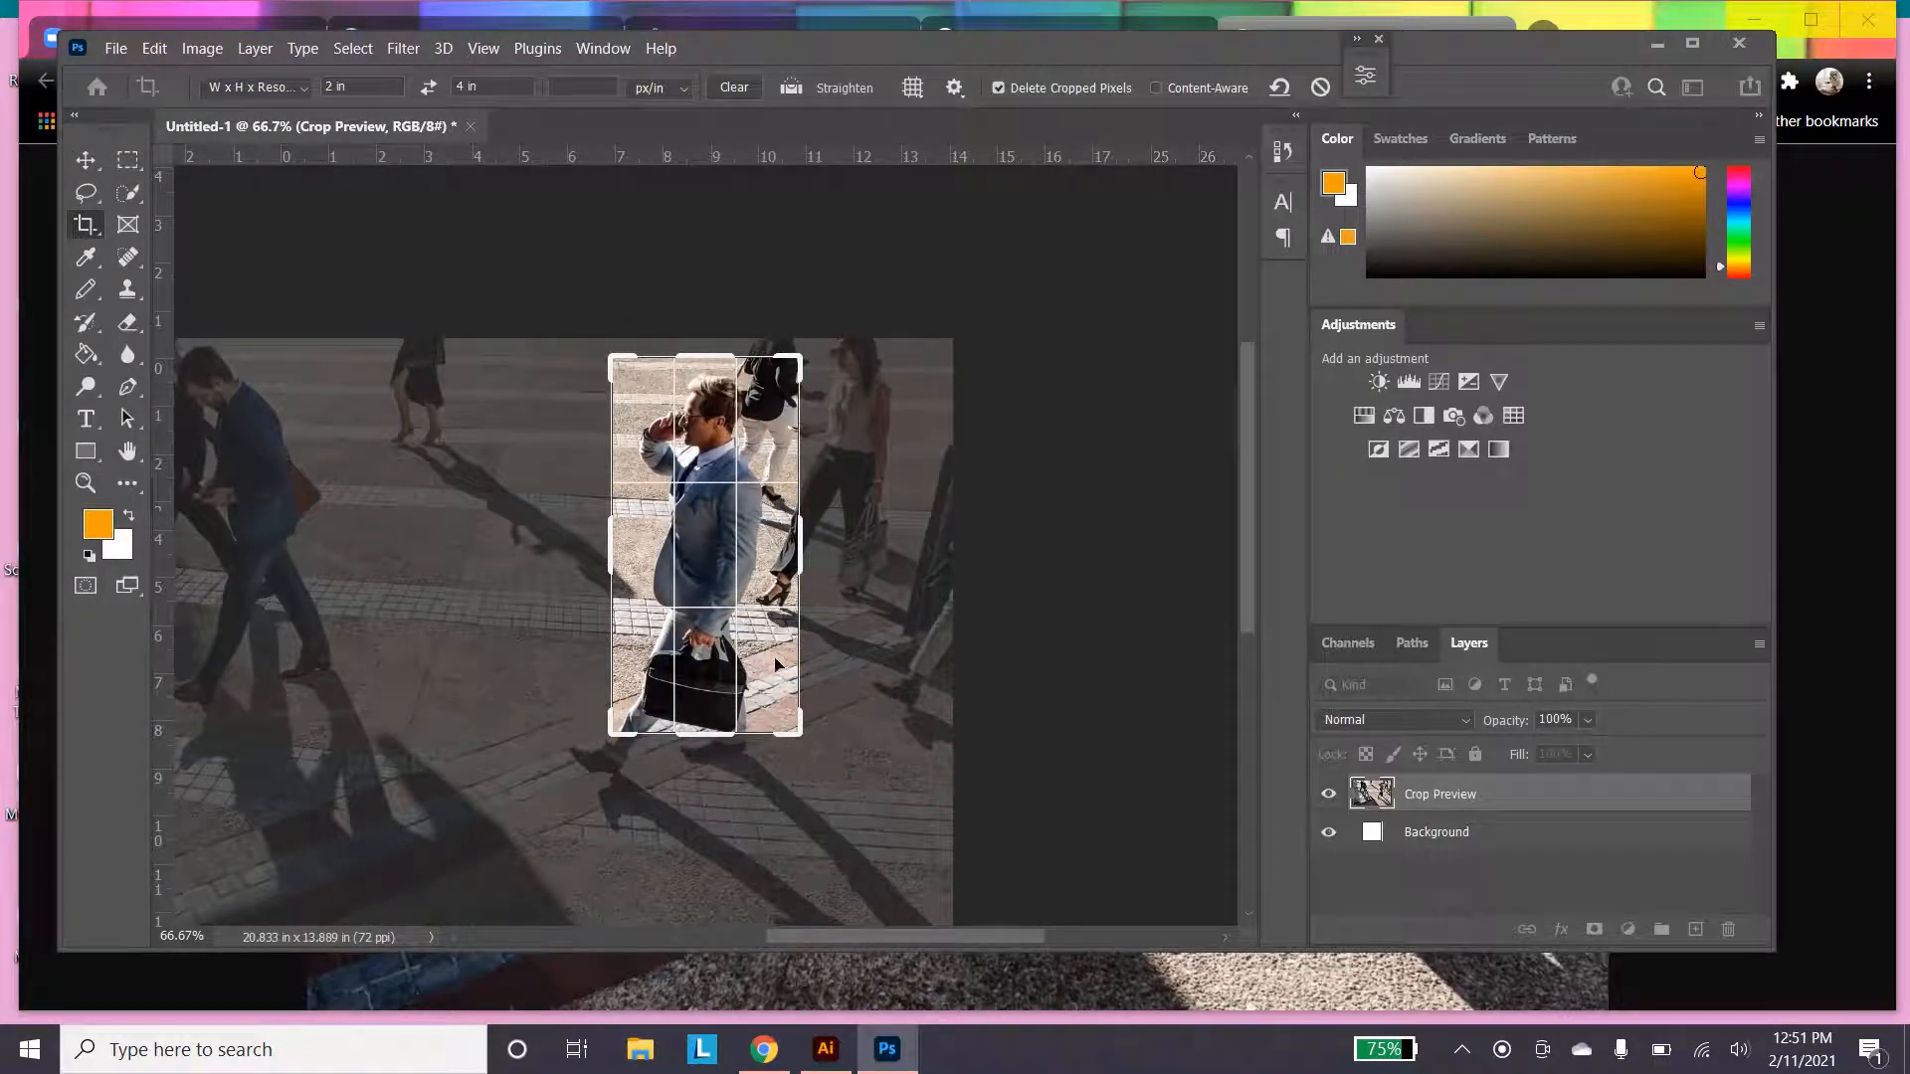
{"action": "left_click_drag", "start_coordinate": [778, 660], "coordinate": [795, 672]}
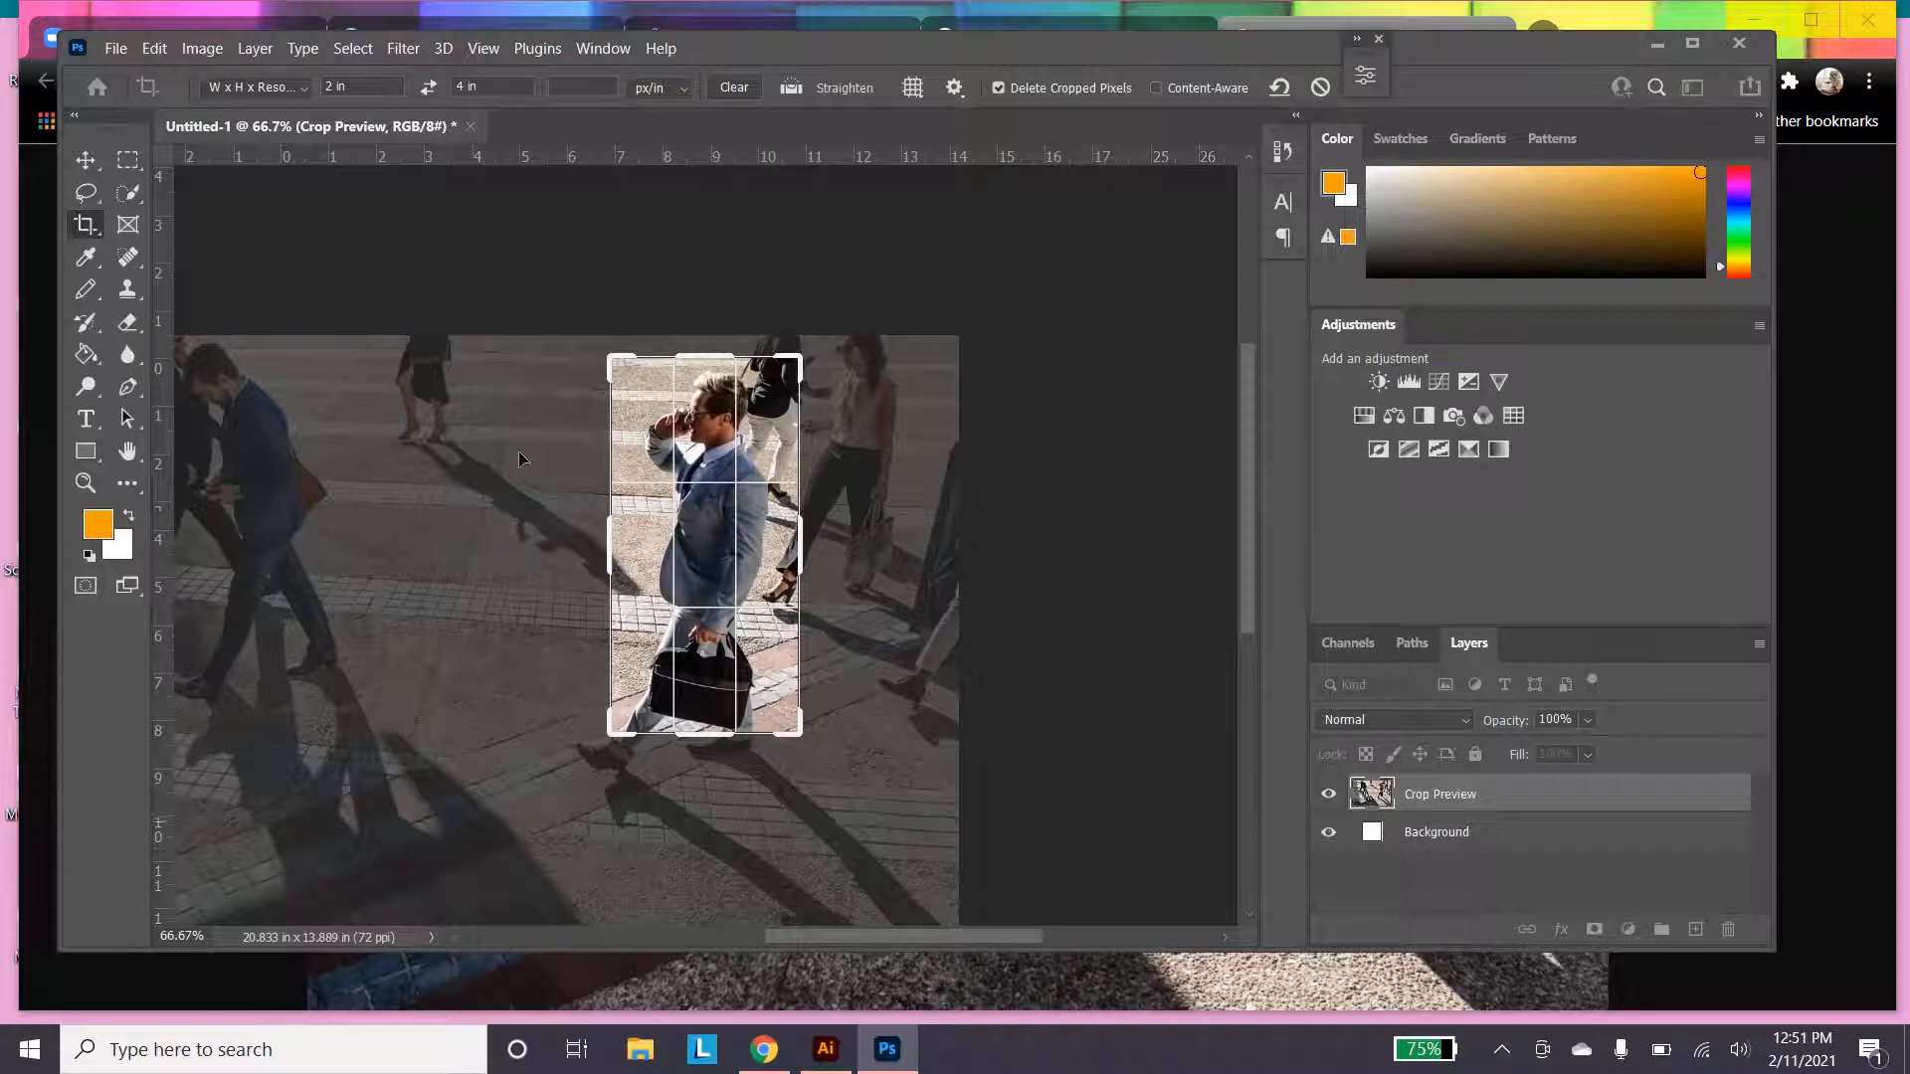
{"action": "scroll", "coordinate": [1144, 488], "scroll_direction": "down", "scroll_amount": 3}
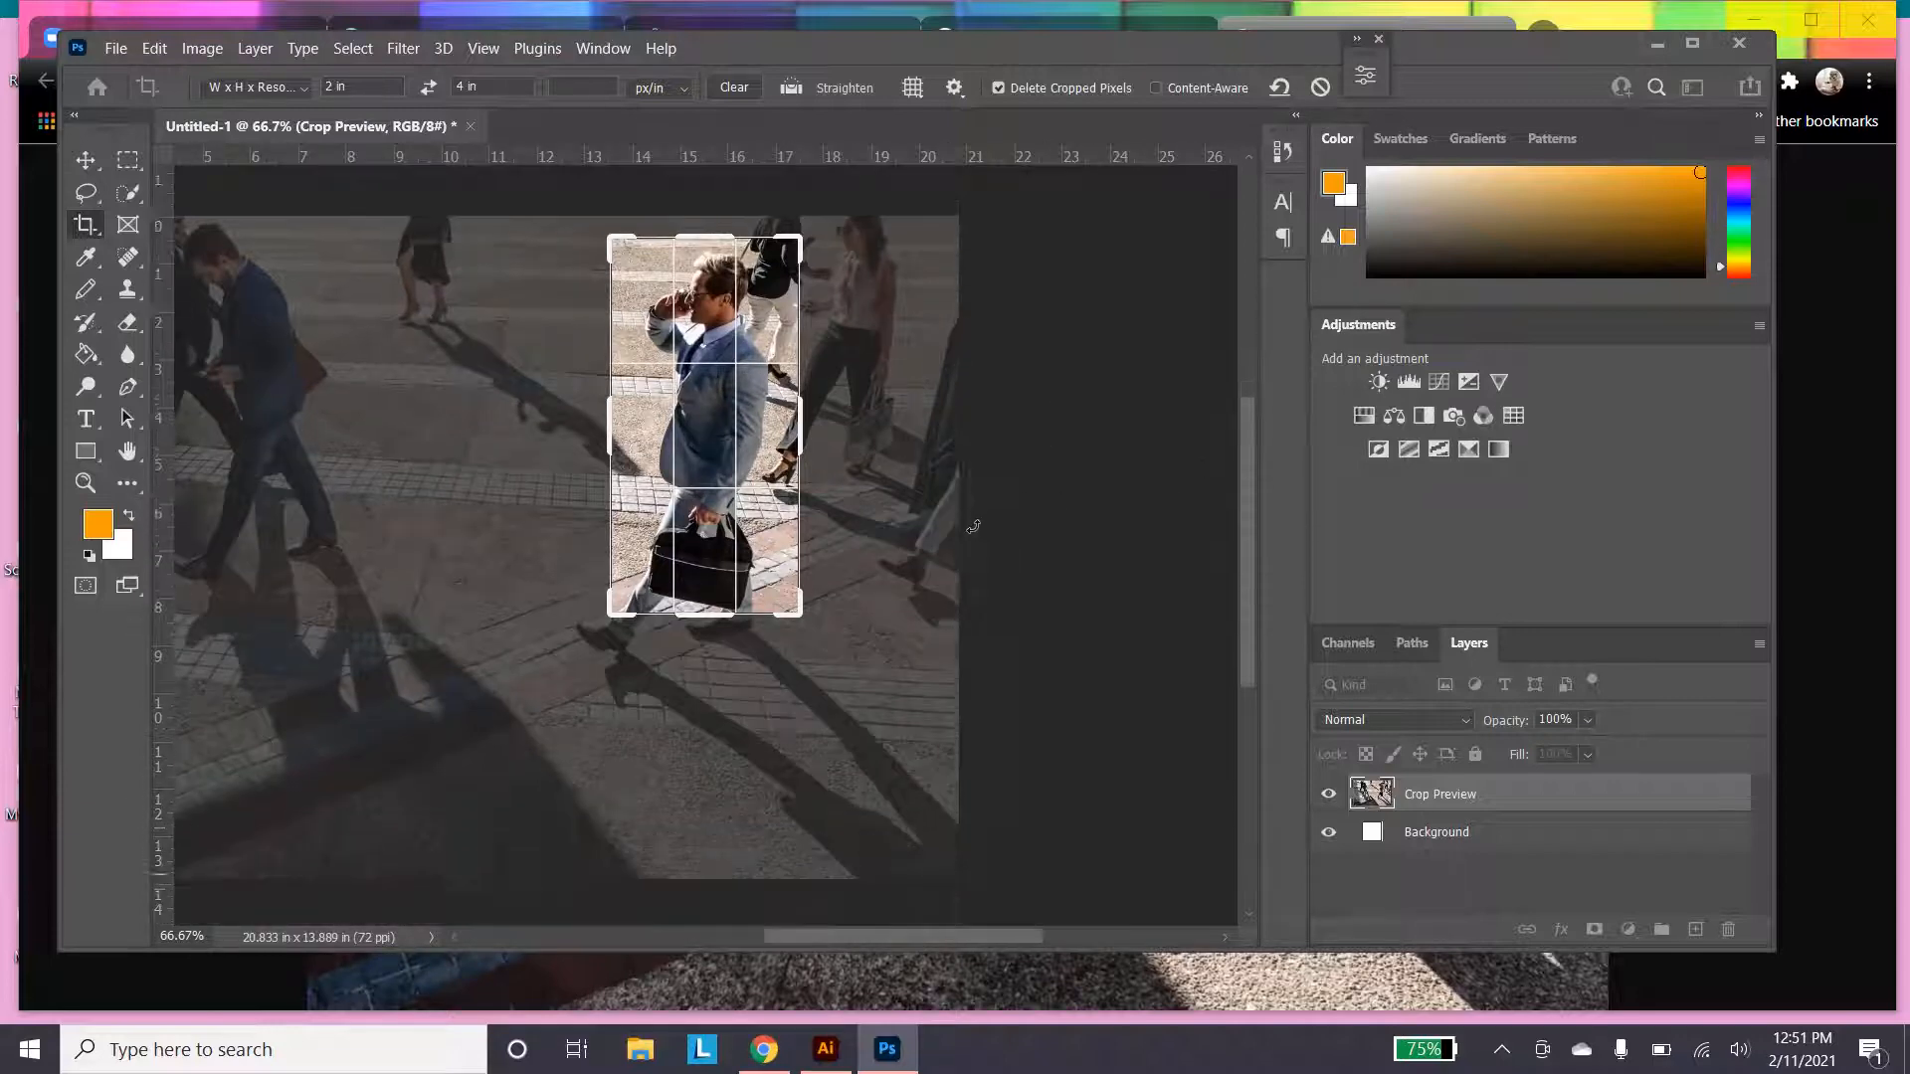
{"action": "scroll", "coordinate": [977, 512], "scroll_direction": "up", "scroll_amount": 5}
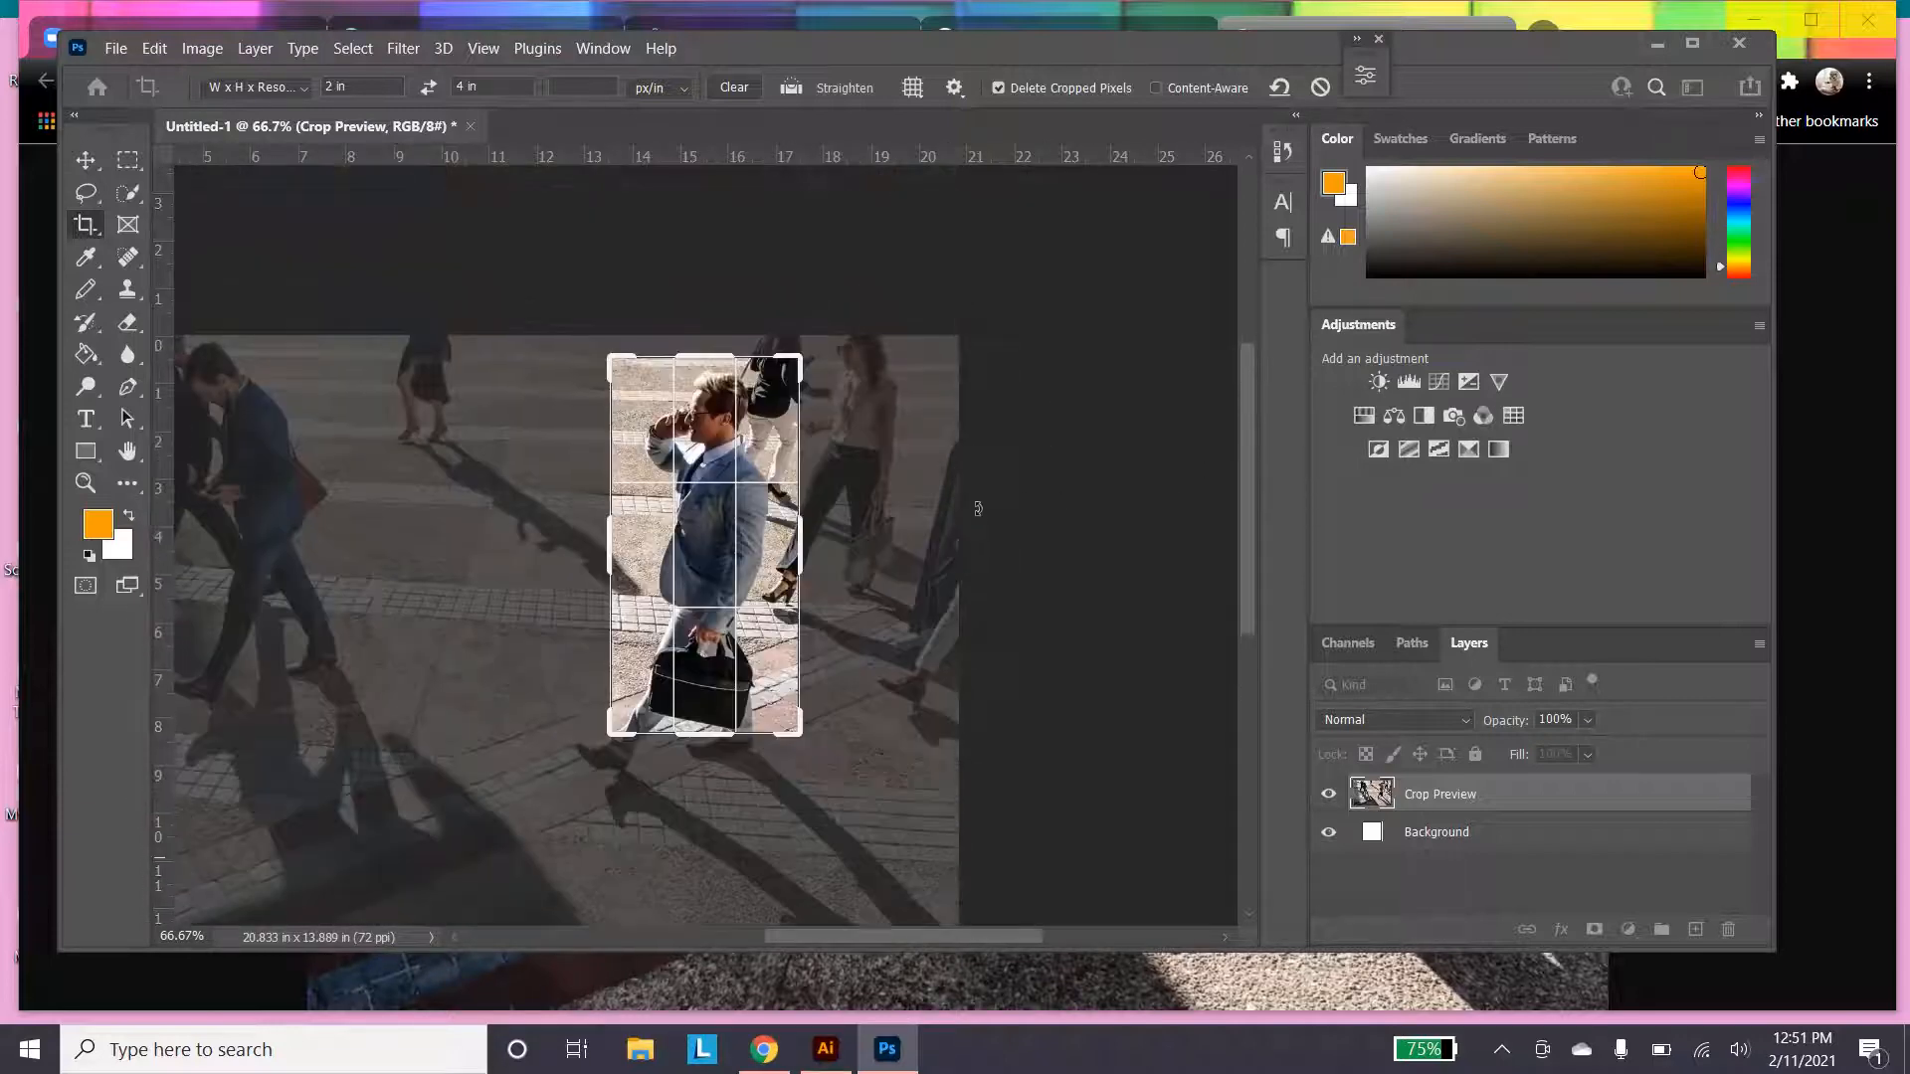
{"action": "scroll", "coordinate": [970, 509], "scroll_direction": "down", "scroll_amount": 4}
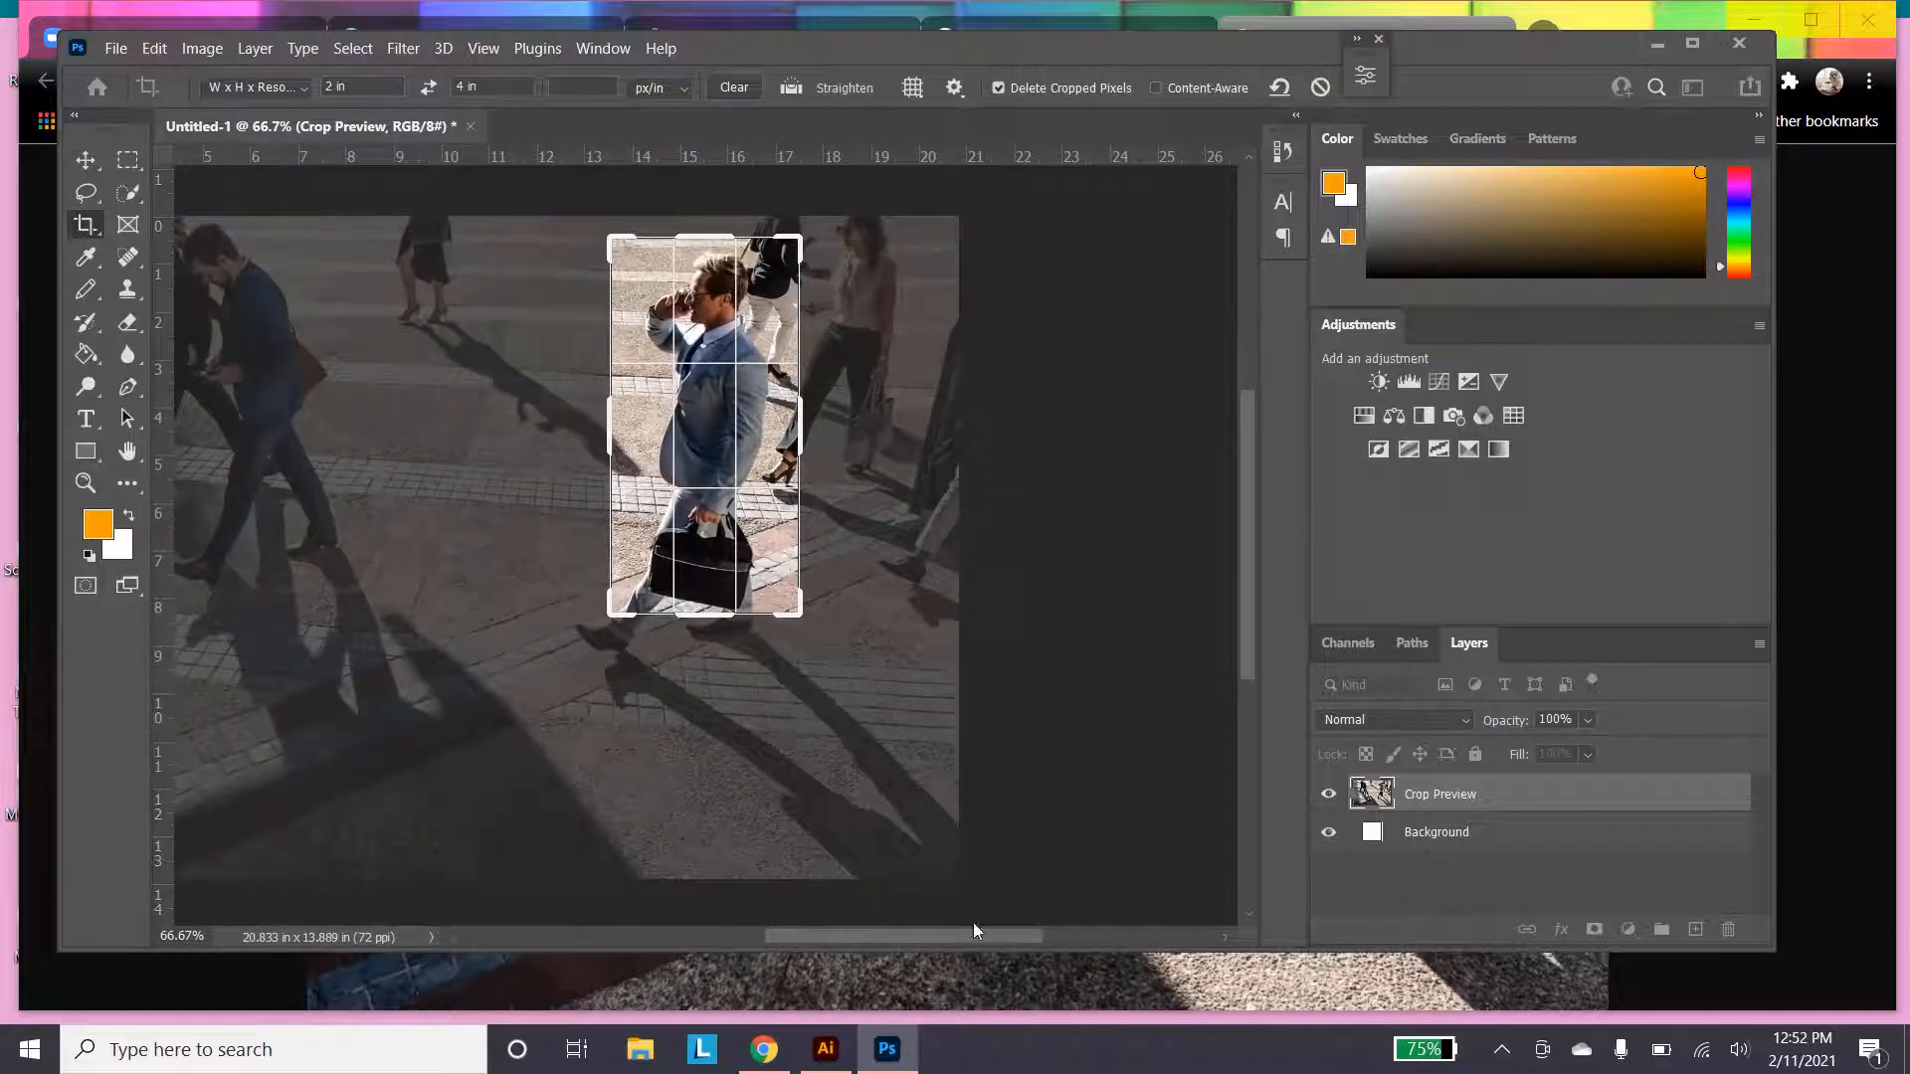
{"action": "mouse_move", "coordinate": [973, 933]}
{"action": "left_mouse_down"}
{"action": "mouse_move", "coordinate": [876, 933]}
{"action": "mouse_move", "coordinate": [975, 910]}
{"action": "left_mouse_up"}
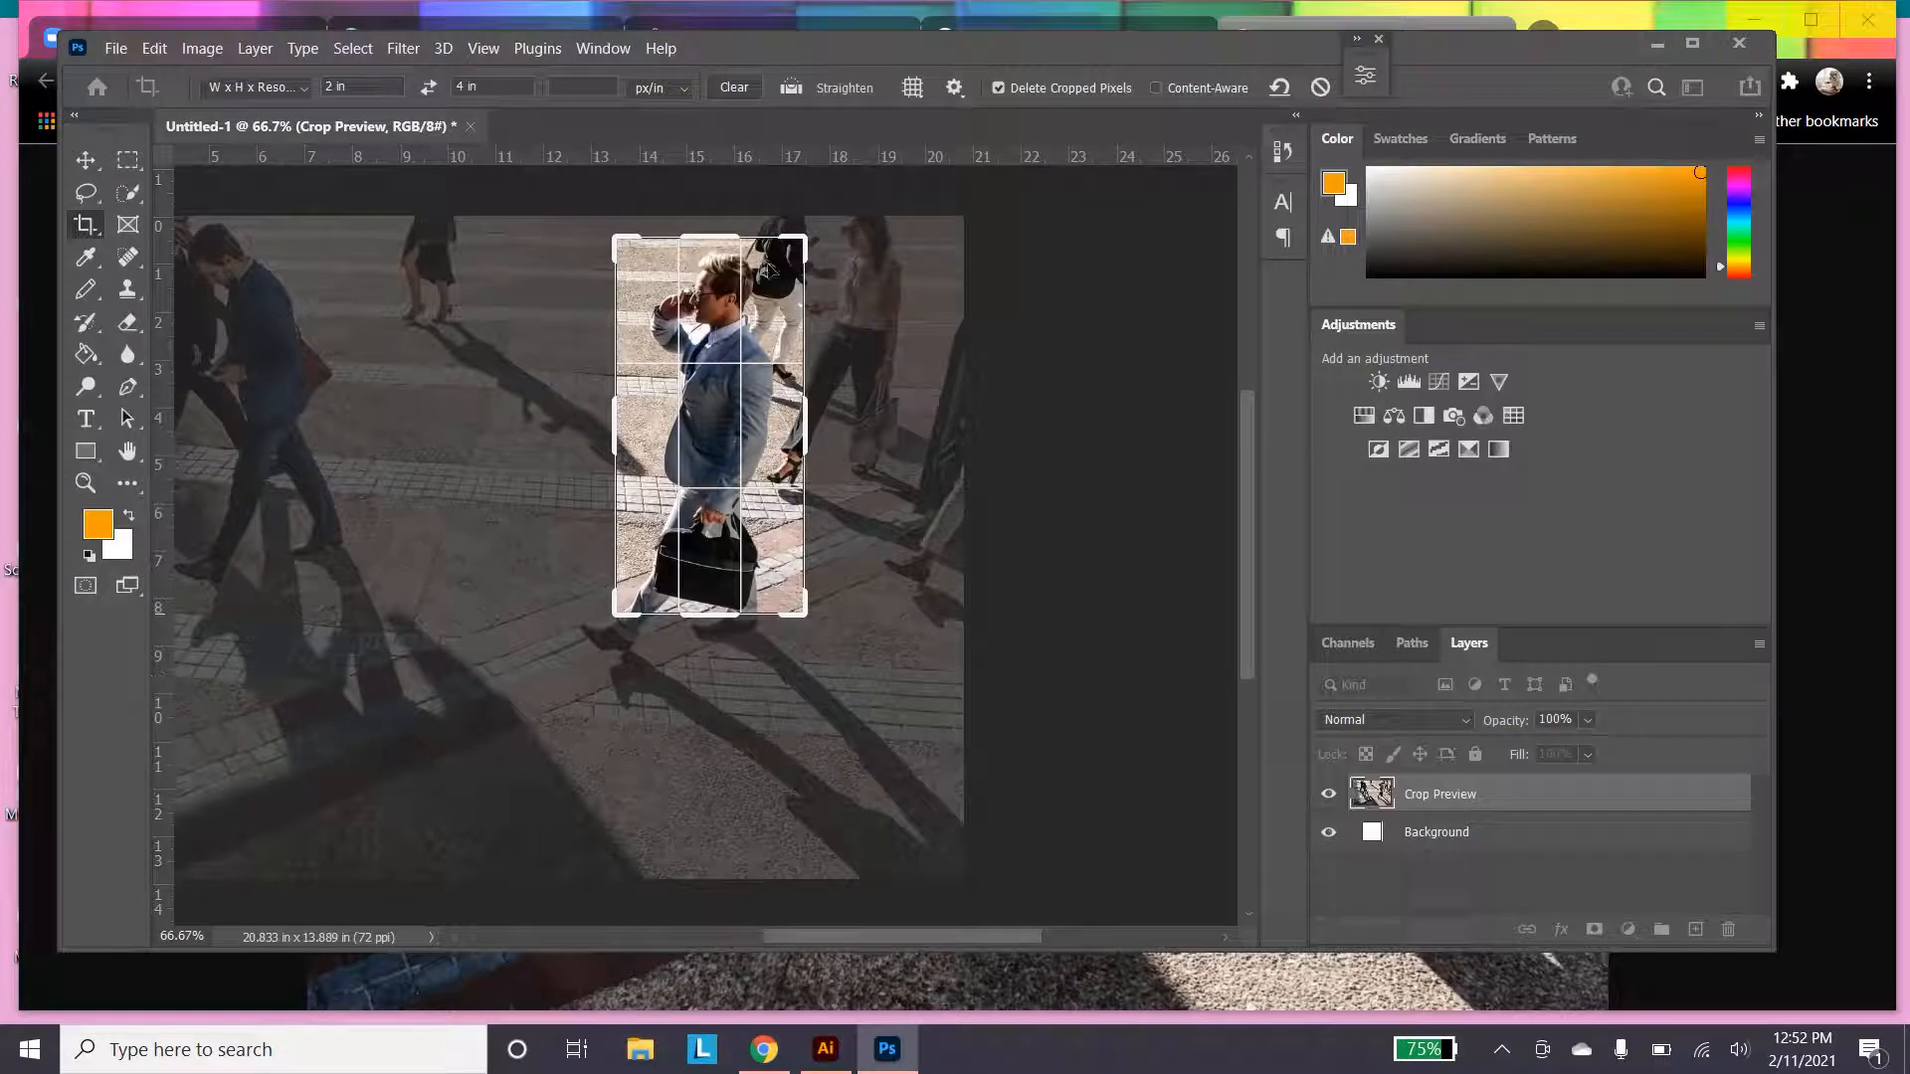
{"action": "key", "text": "Return"}
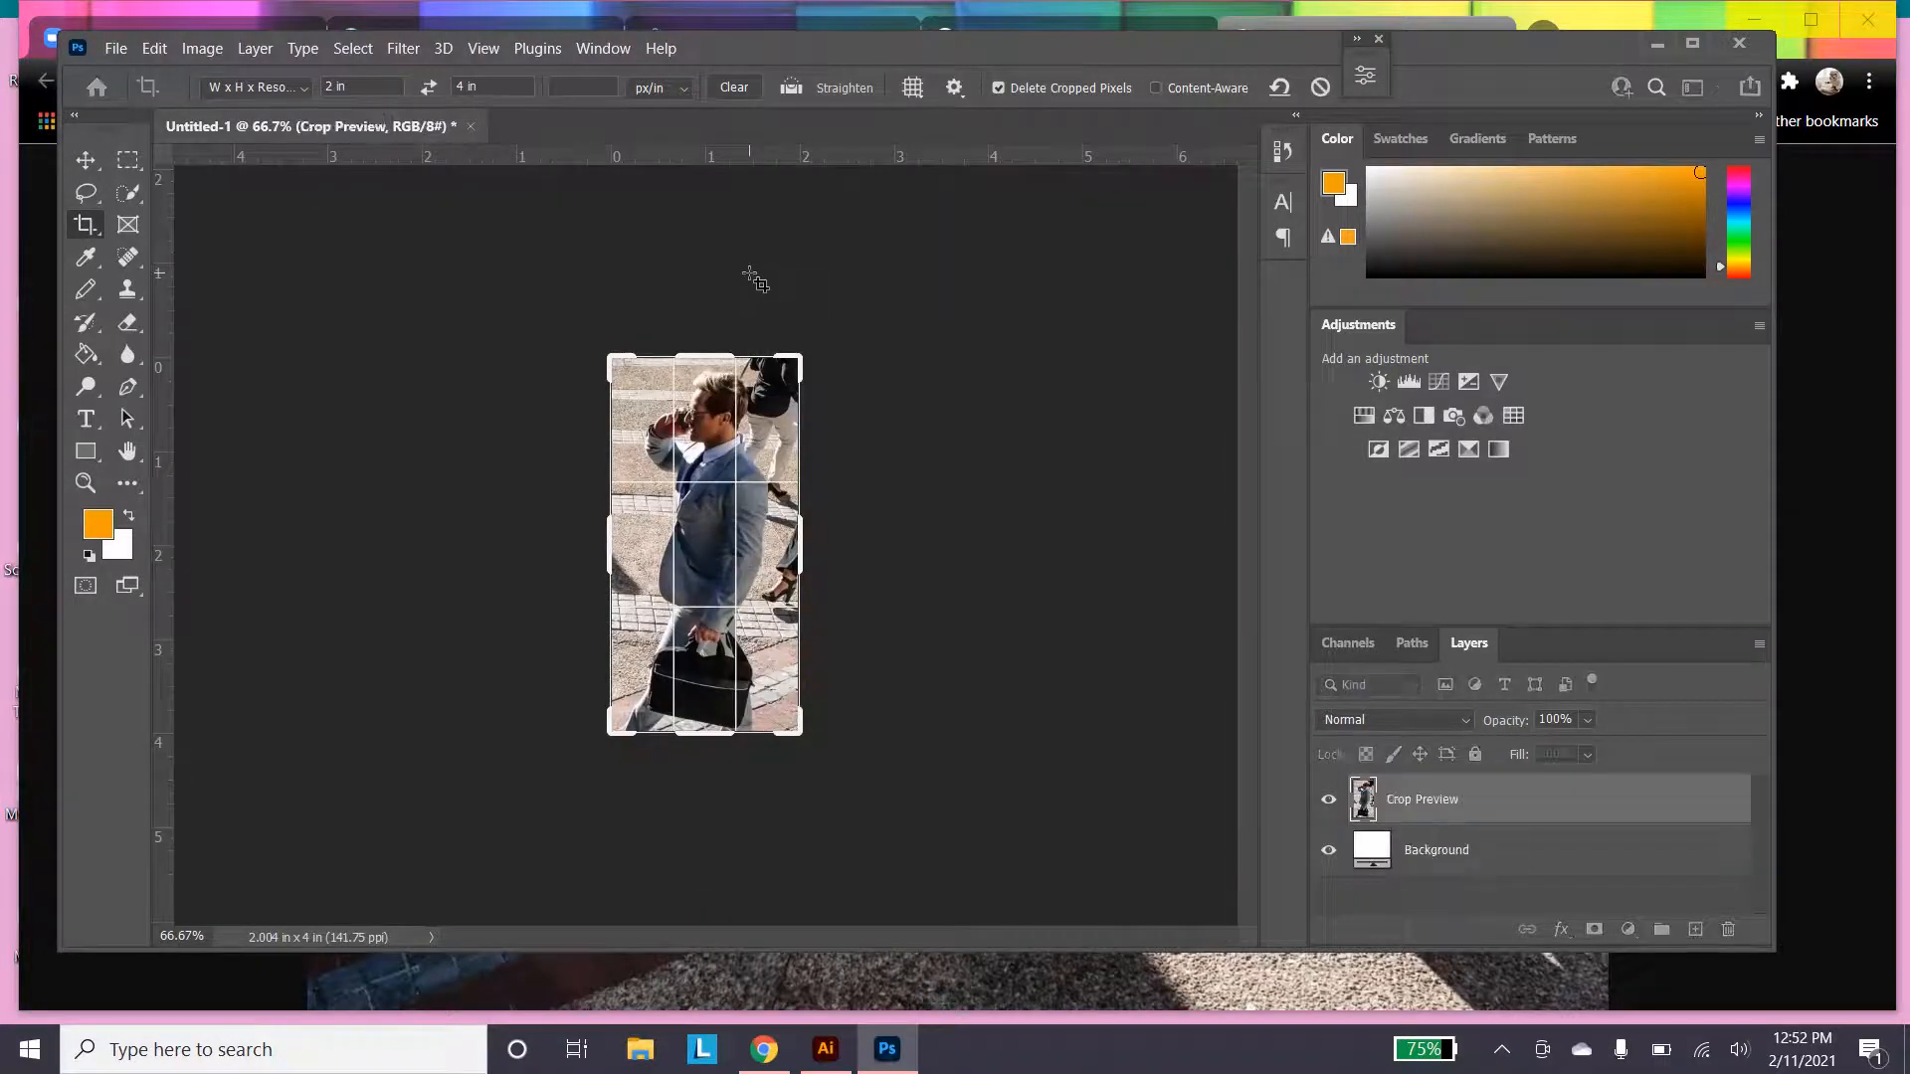
{"action": "left_click", "coordinate": [85, 159]}
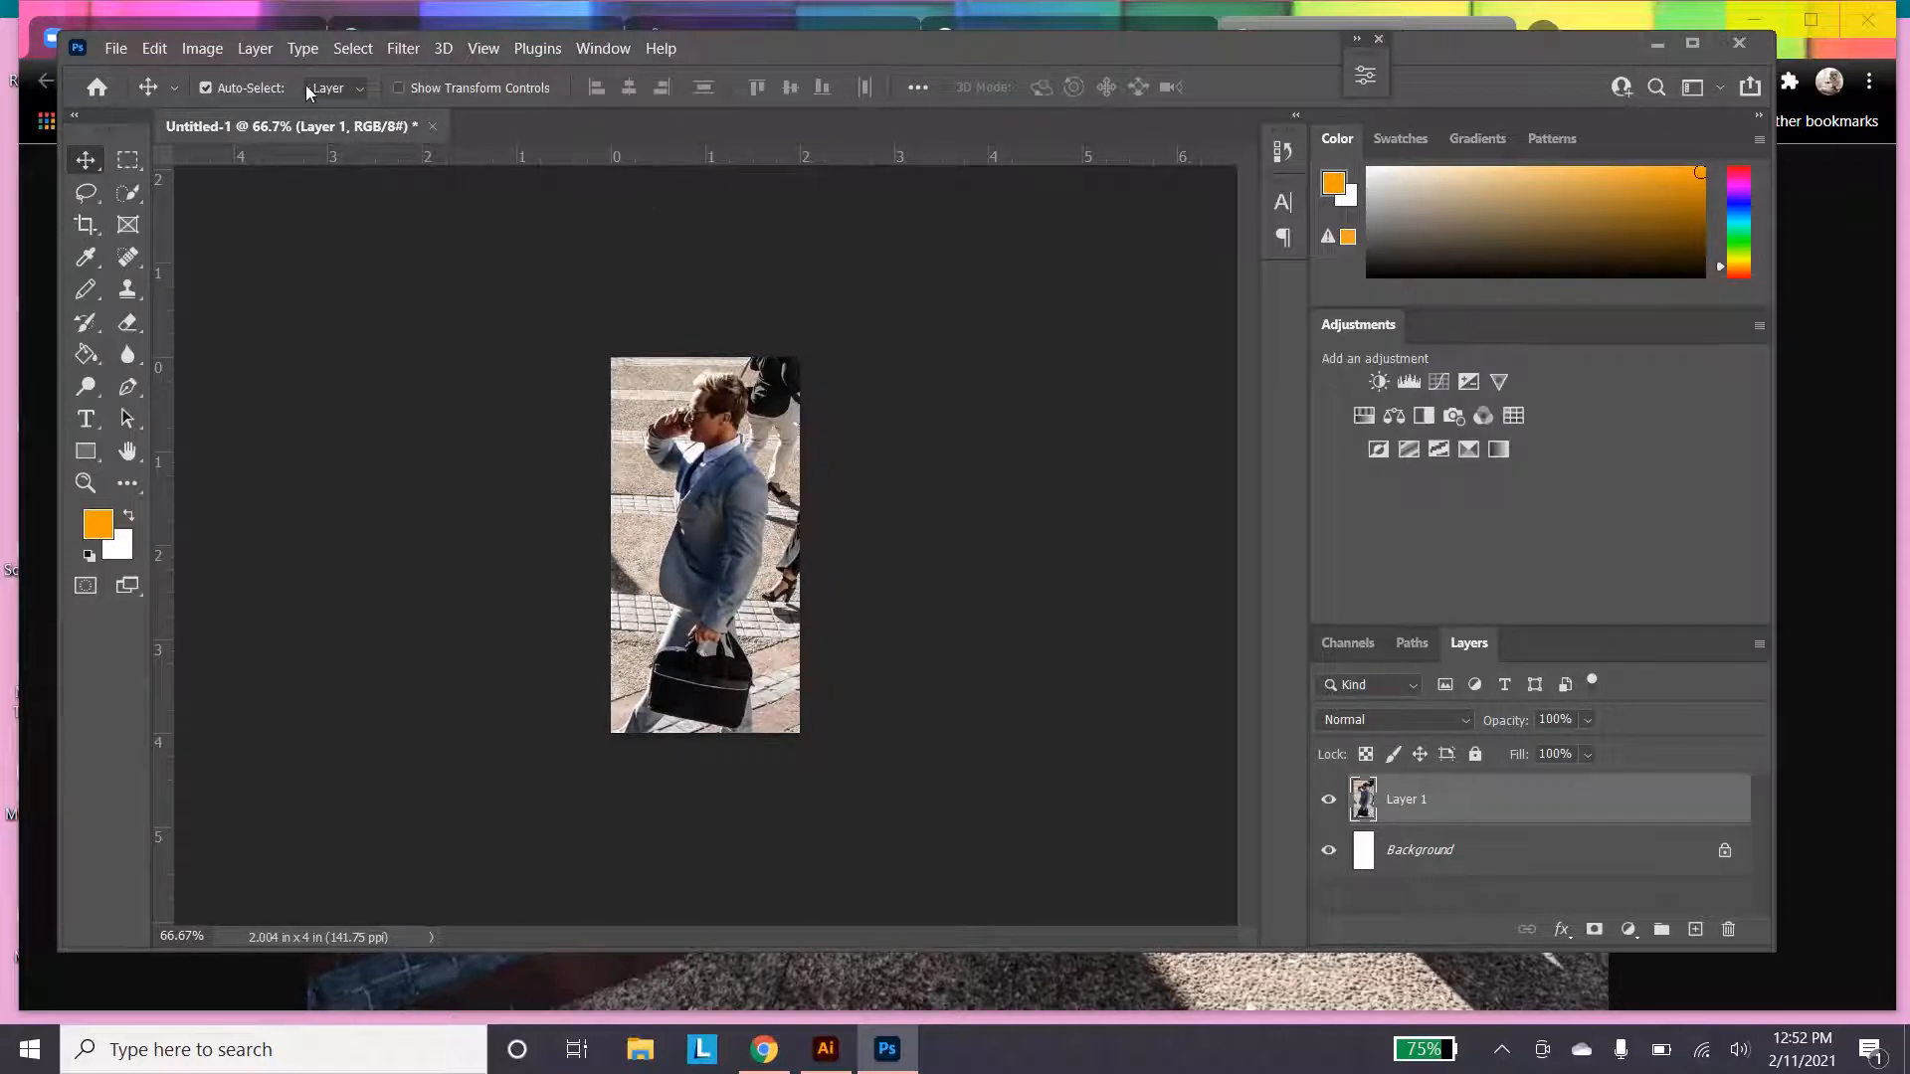
Check the cropped image's width, height and resolution in the Image Size dialog, then close it without altering the values
{"action": "left_click", "coordinate": [202, 49]}
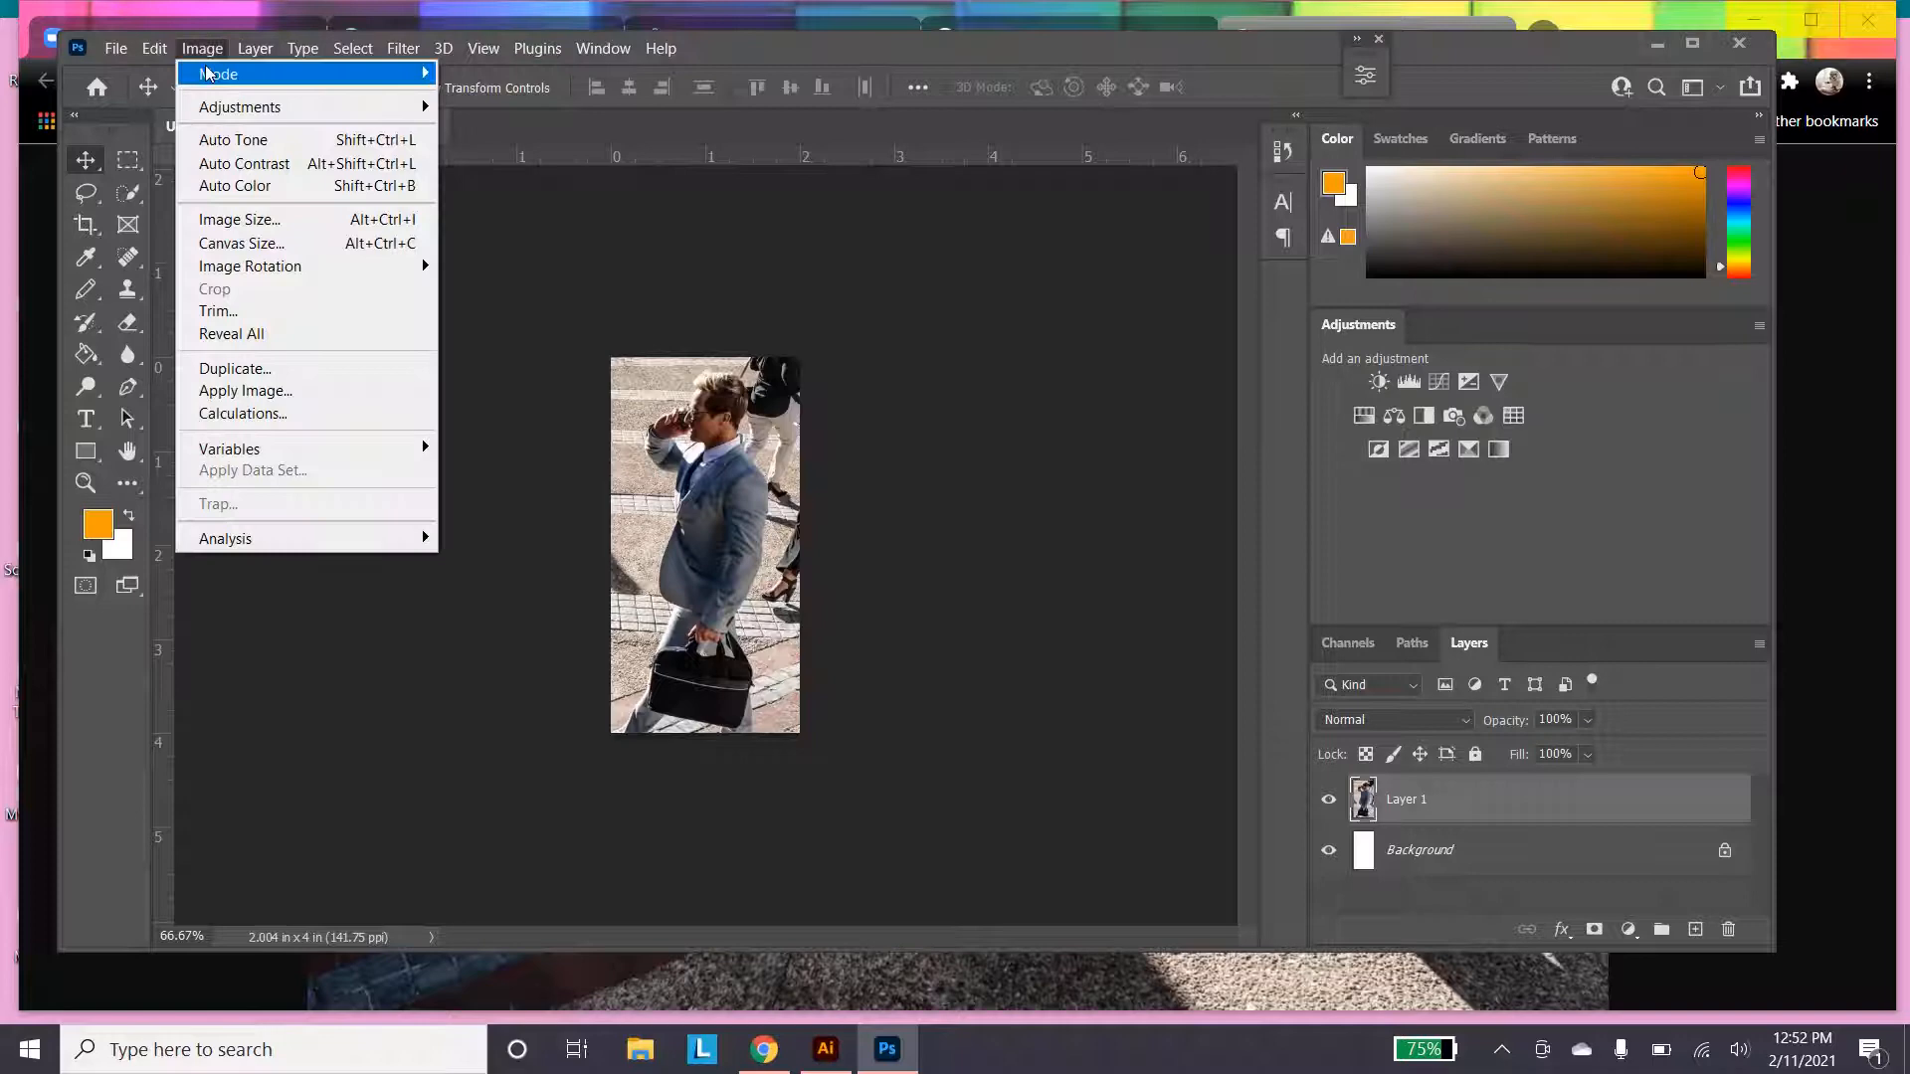
{"action": "left_click", "coordinate": [256, 223]}
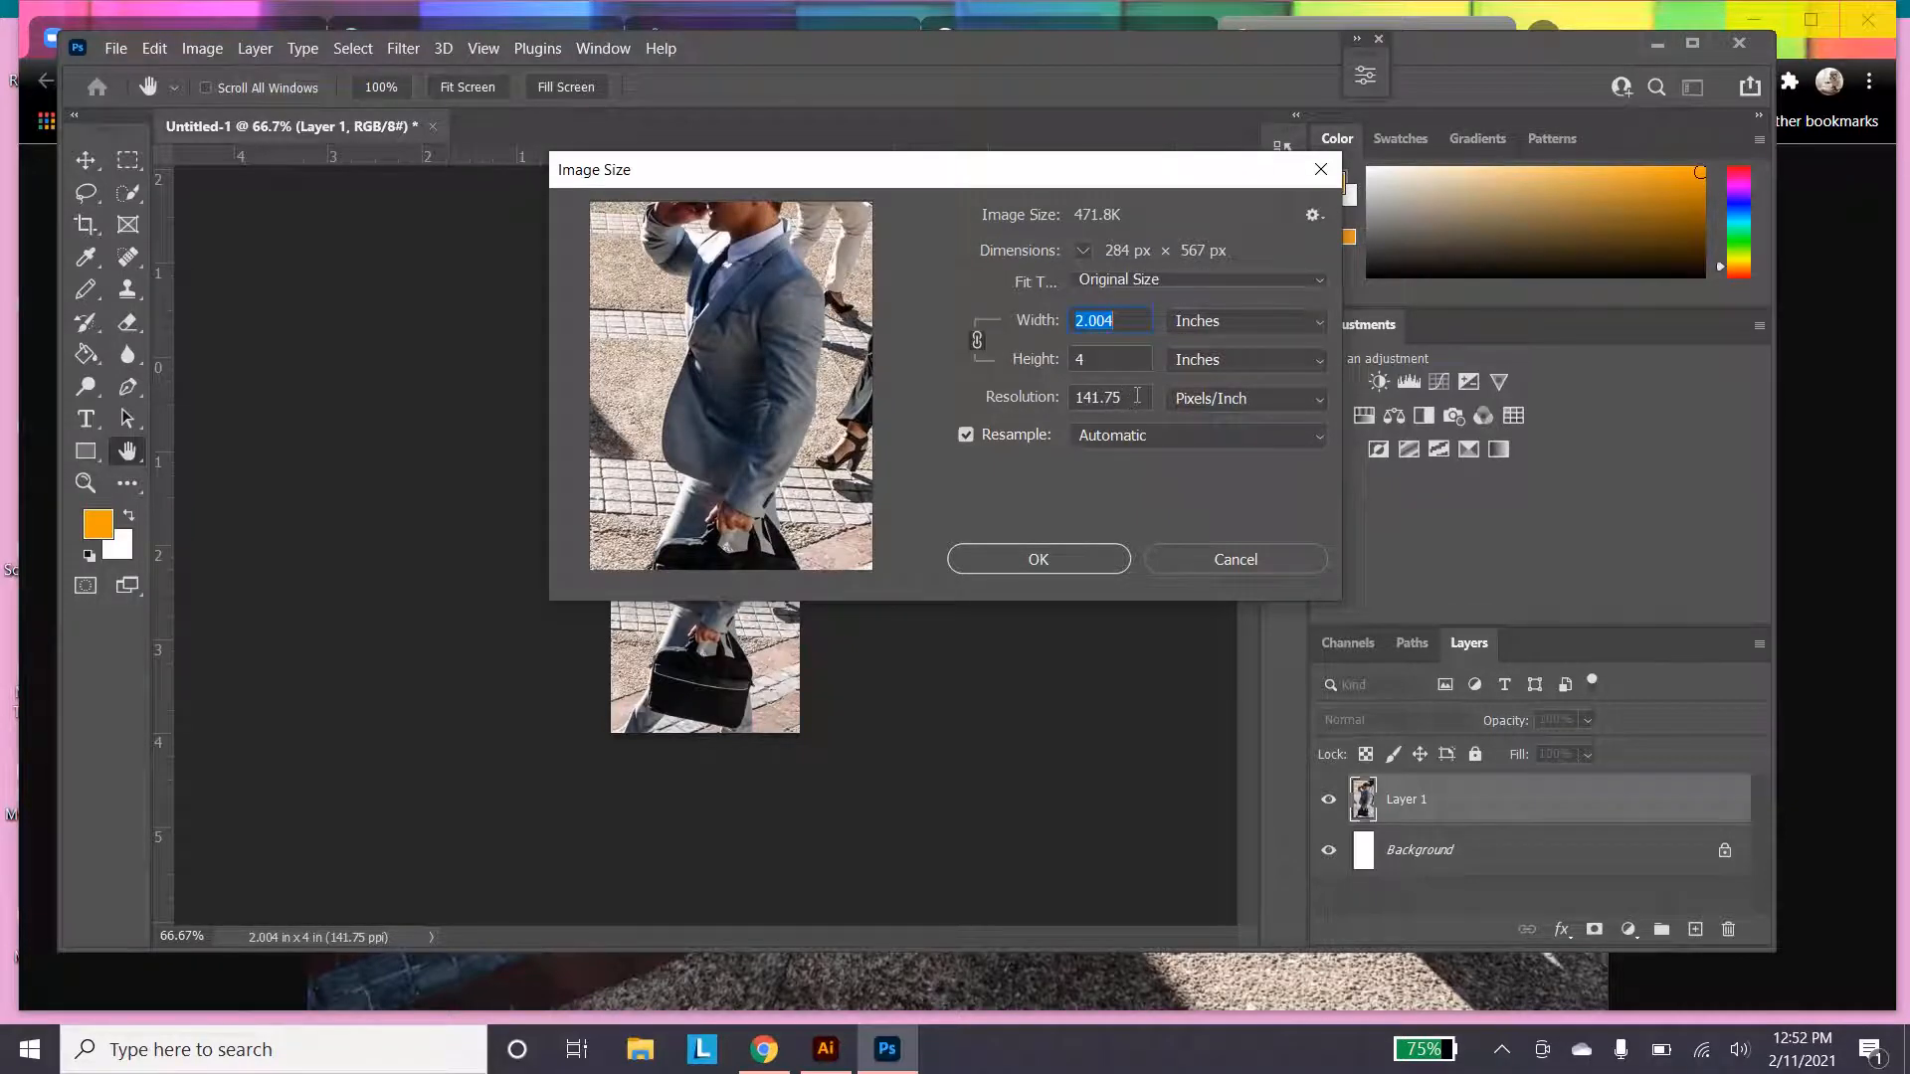
{"action": "left_click", "coordinate": [1061, 559]}
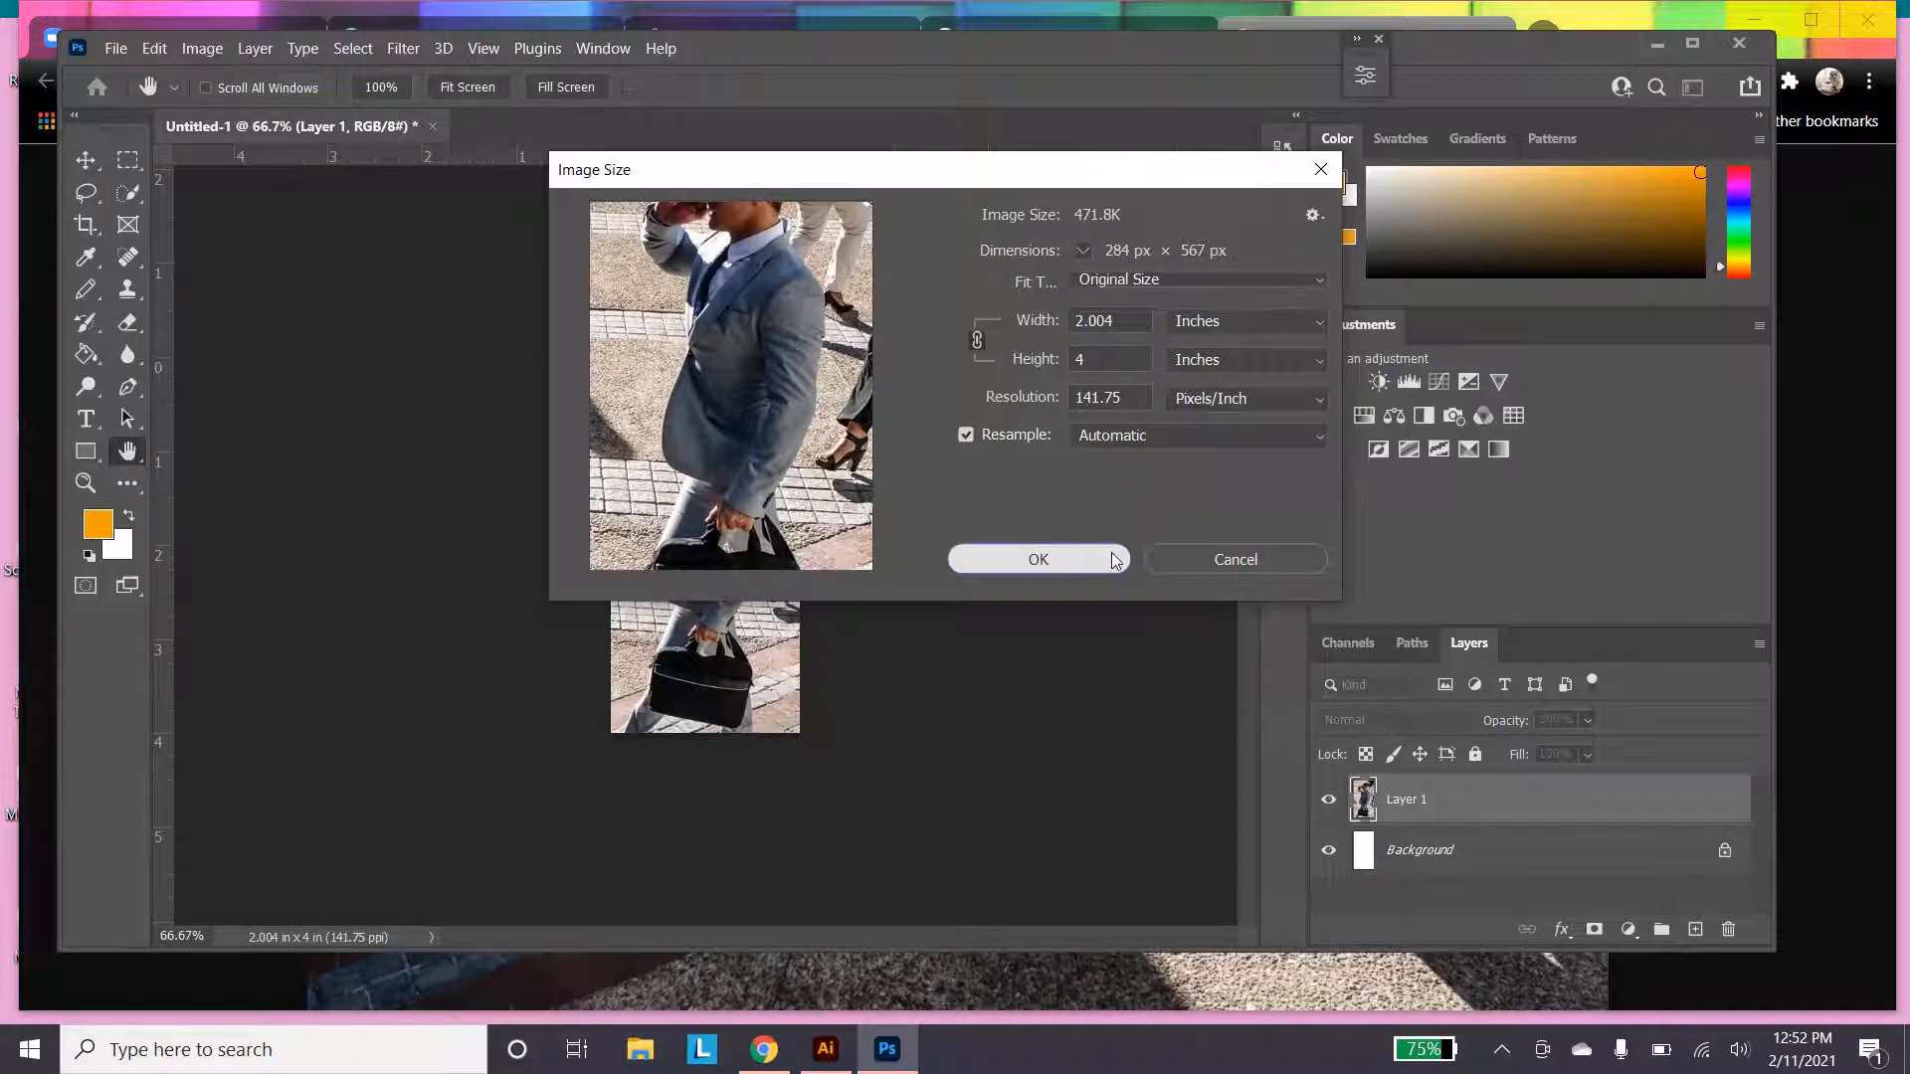
{"action": "left_click", "coordinate": [1061, 558]}
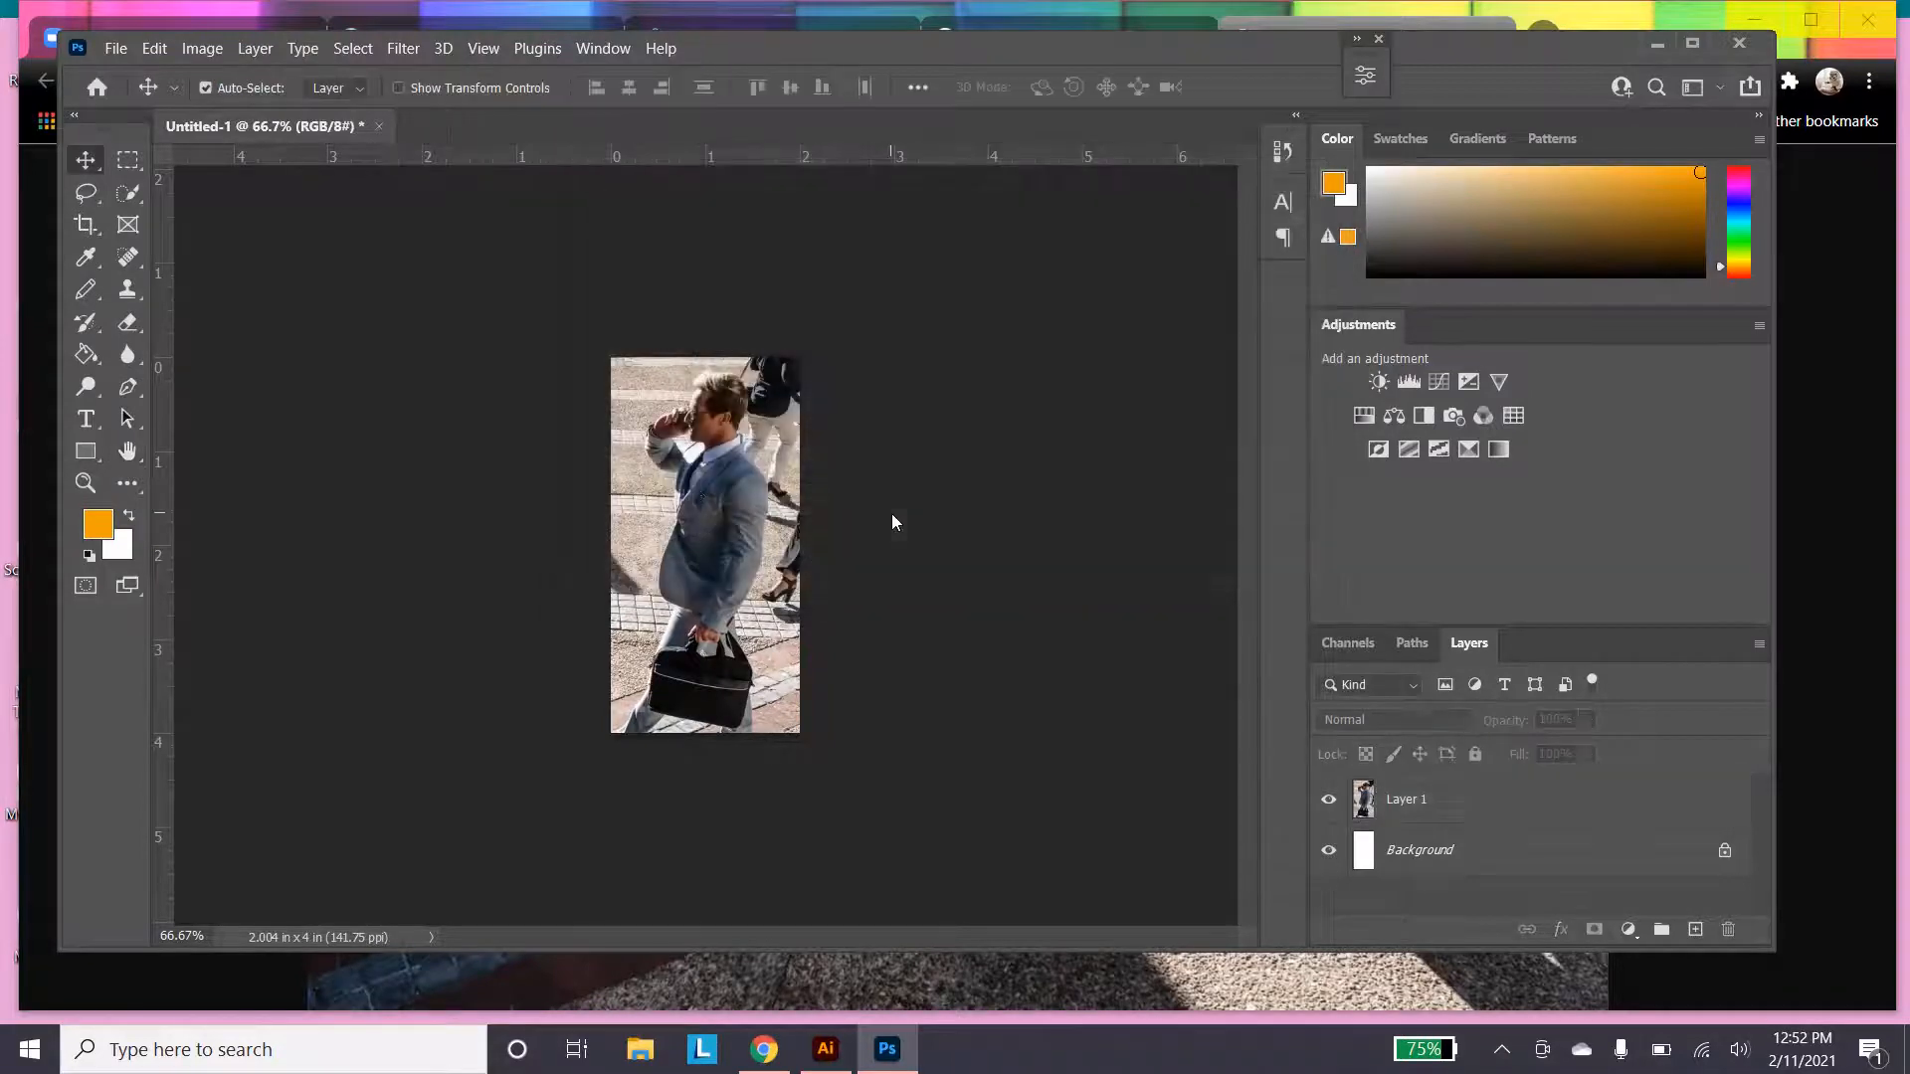